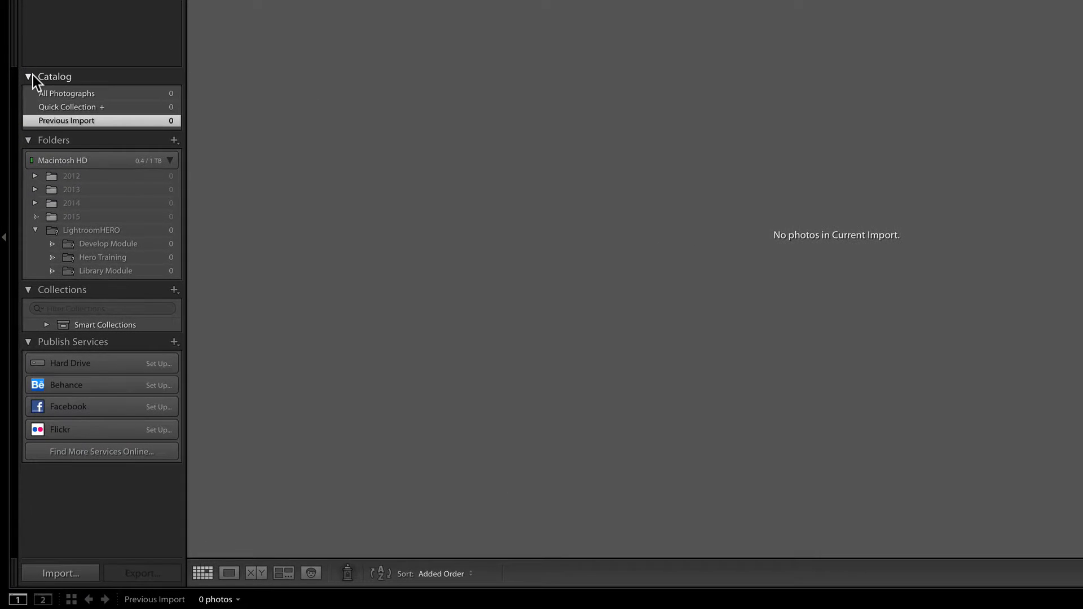
Collapse the Catalog, Folders, Collections and Publish Services panels
click(28, 76)
click(28, 97)
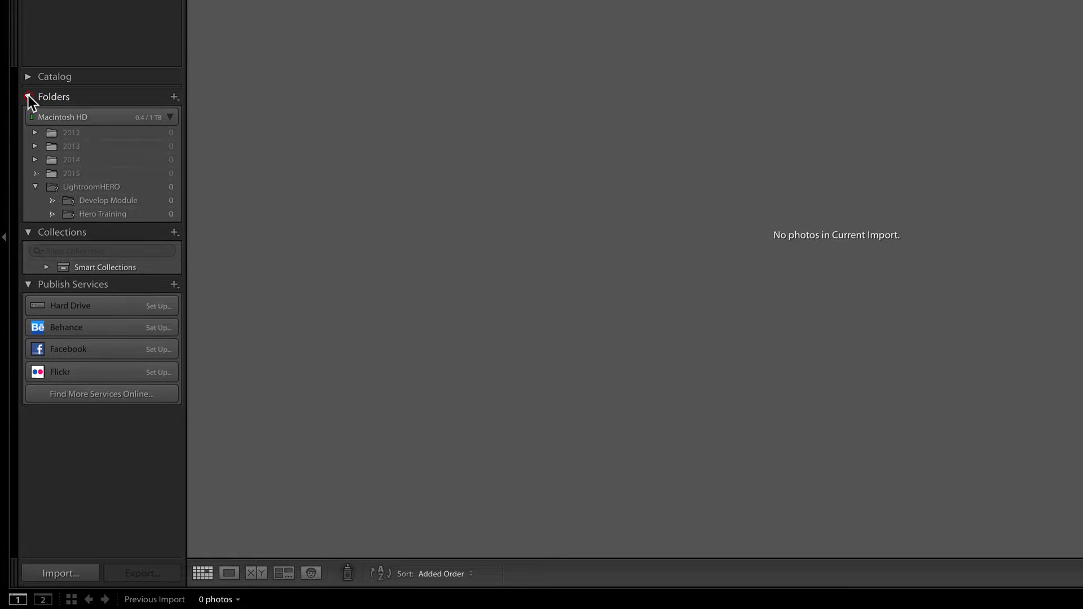
click(28, 118)
click(28, 135)
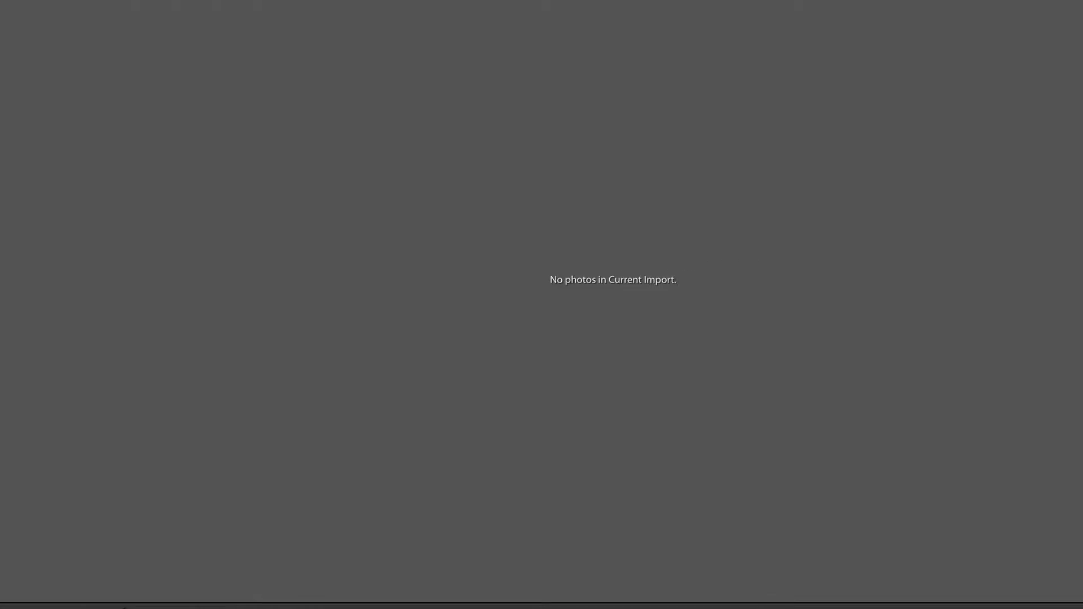
Collapse the panels under the Histogram, including Quick Develop, Keywording and Keyword List
click(1062, 135)
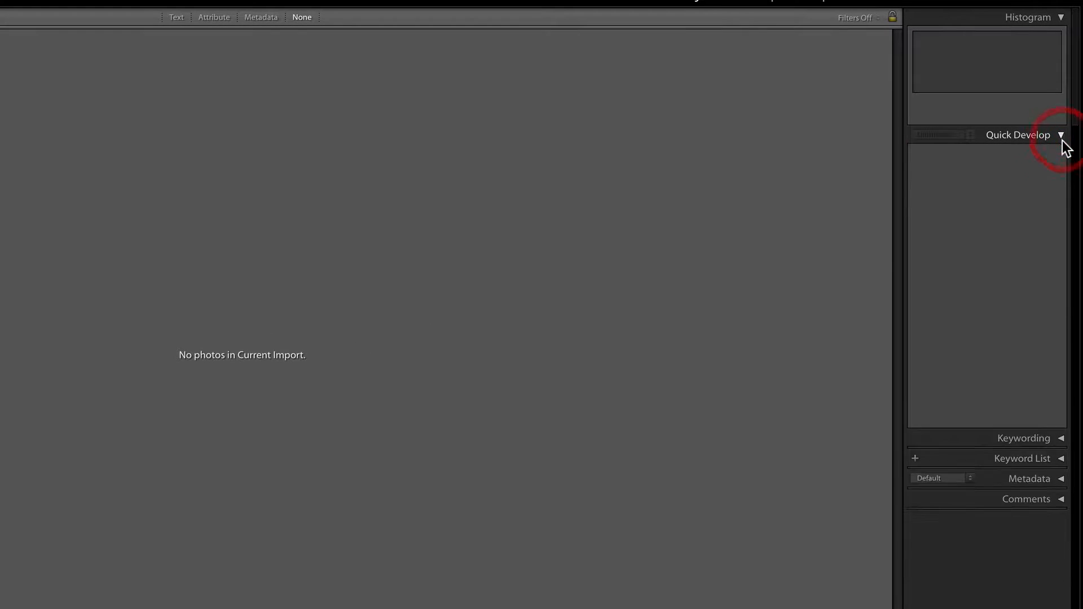
click(1063, 136)
click(1061, 156)
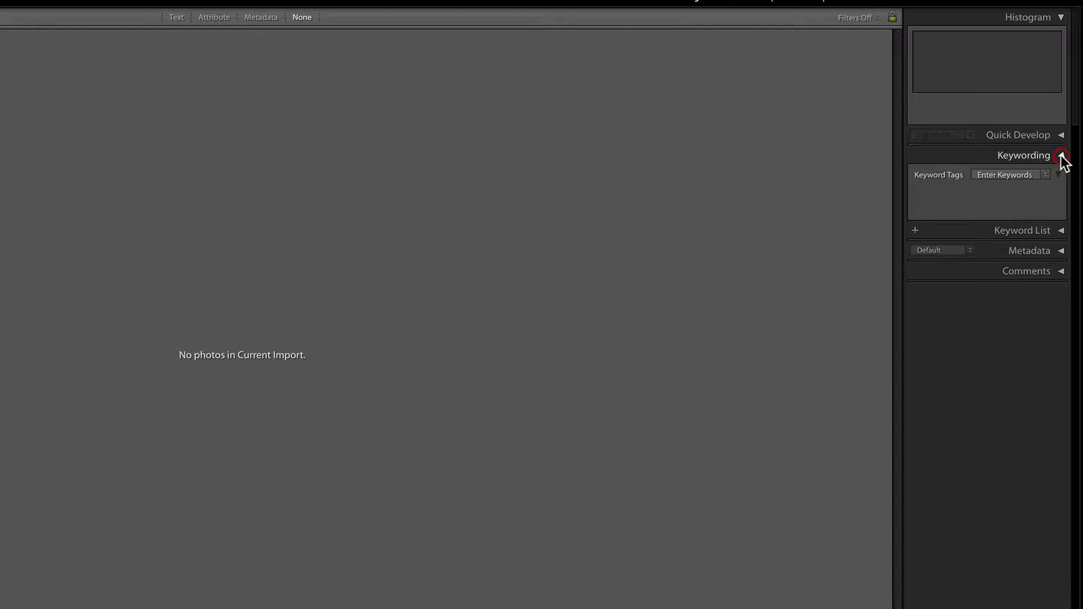
click(1061, 157)
click(1061, 175)
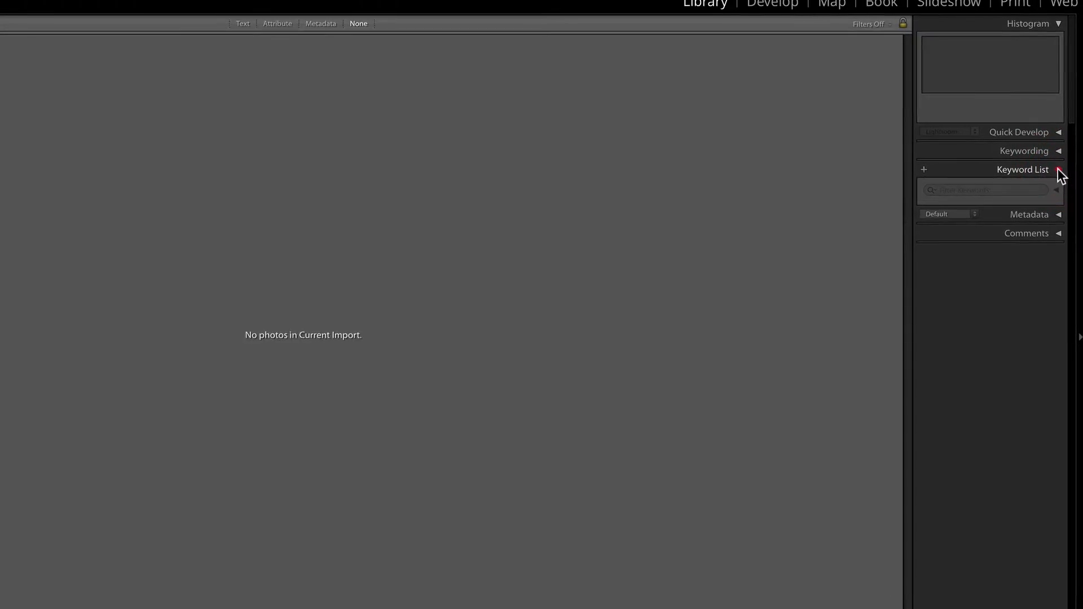
click(1062, 175)
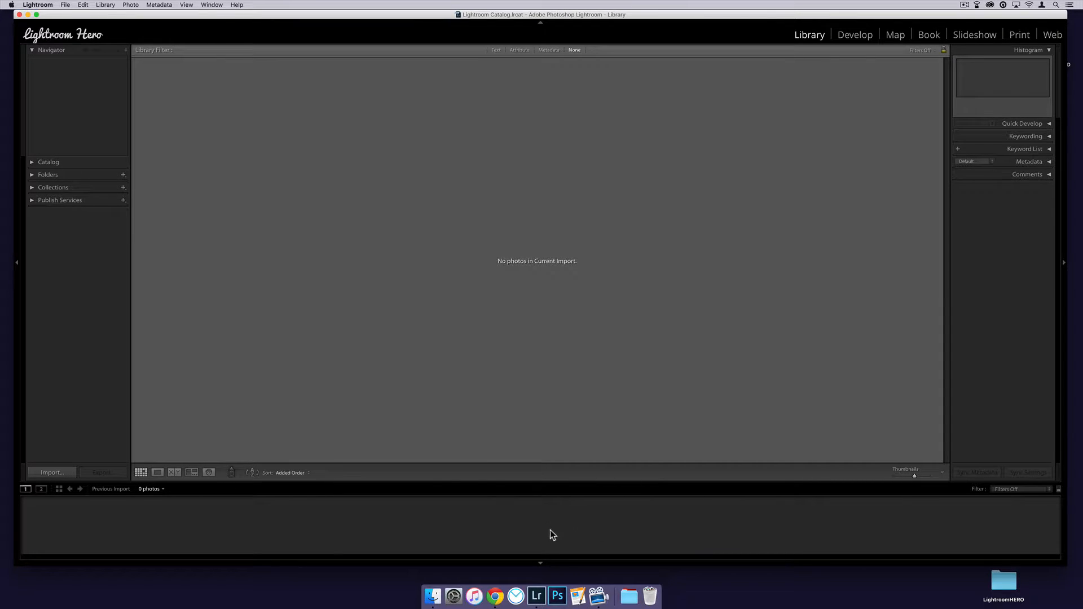
Hide the filmstrip, the Navigator panel group, the module picker and the Histogram panel group around the photo area
click(540, 564)
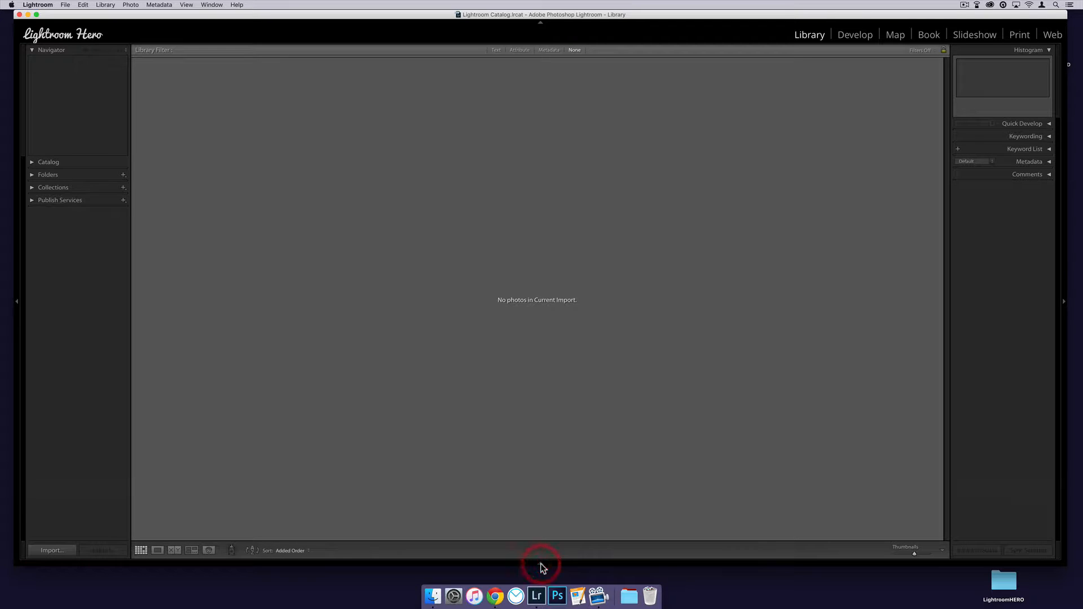
click(17, 301)
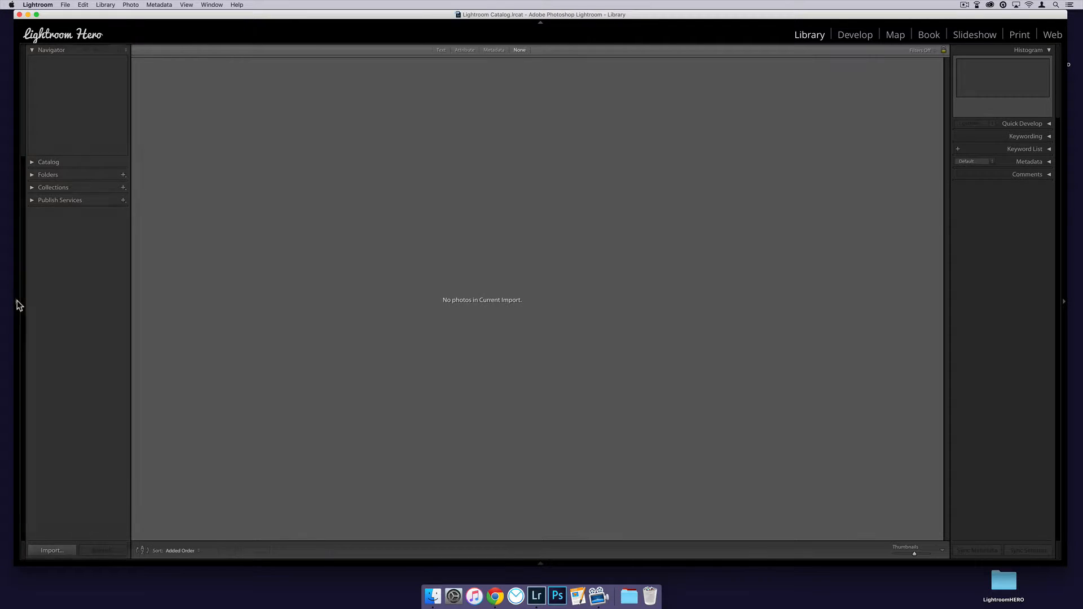
click(541, 22)
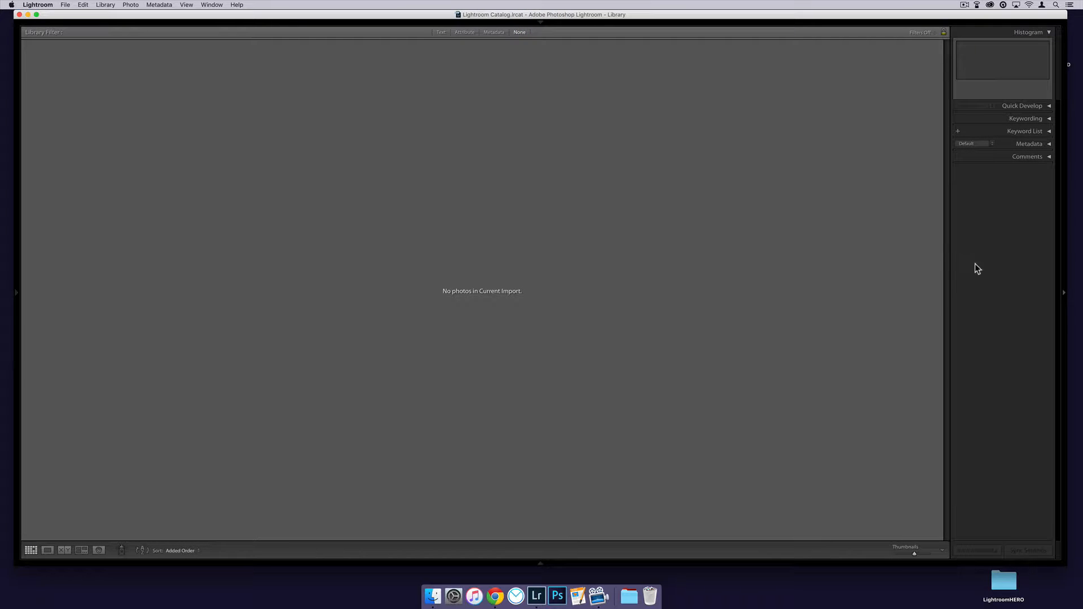
click(1064, 292)
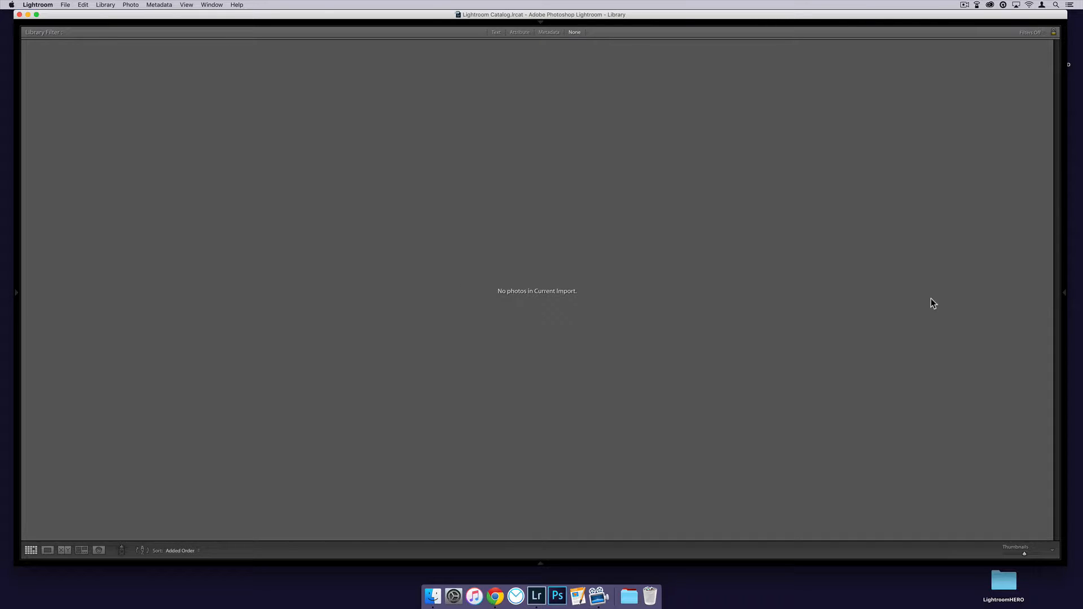
mouse_move(1064, 293)
mouse_move(540, 24)
Show the Histogram panel group, module picker, Navigator panel group and filmstrip again
click(1064, 294)
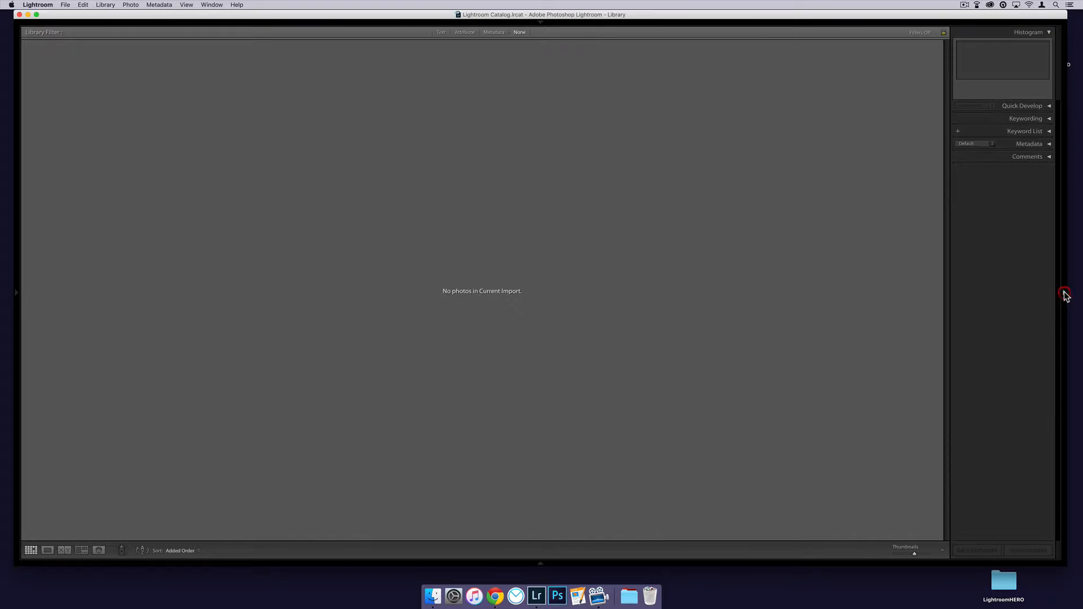
click(540, 22)
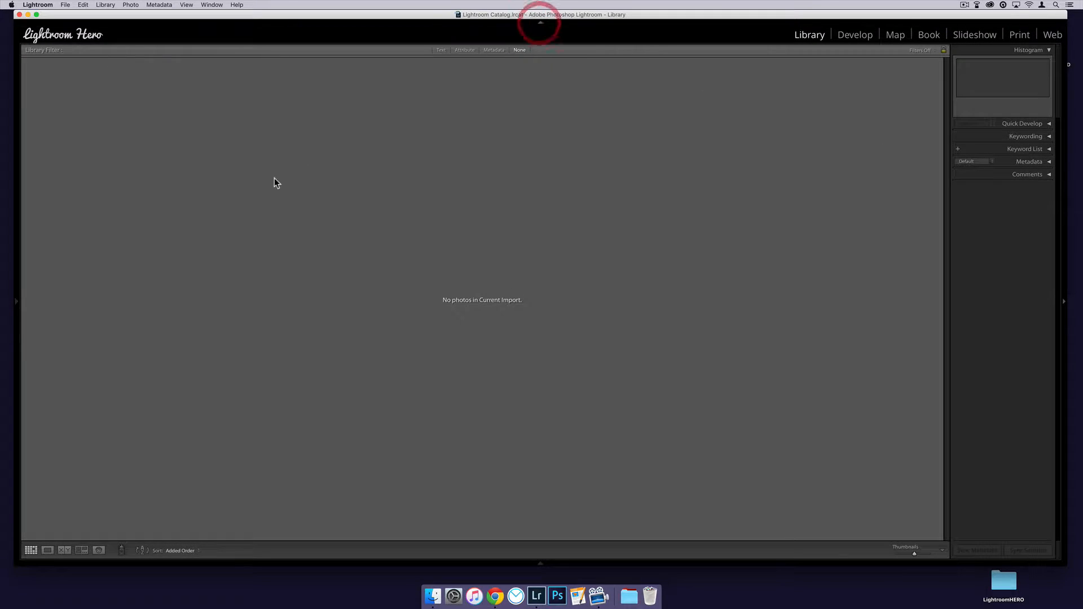
click(17, 301)
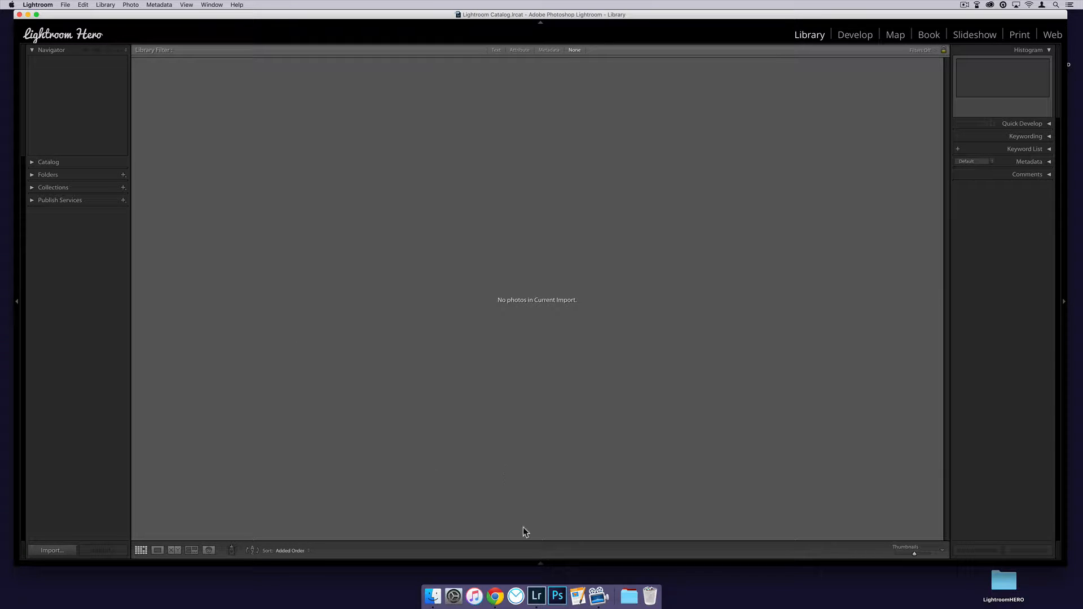
click(541, 563)
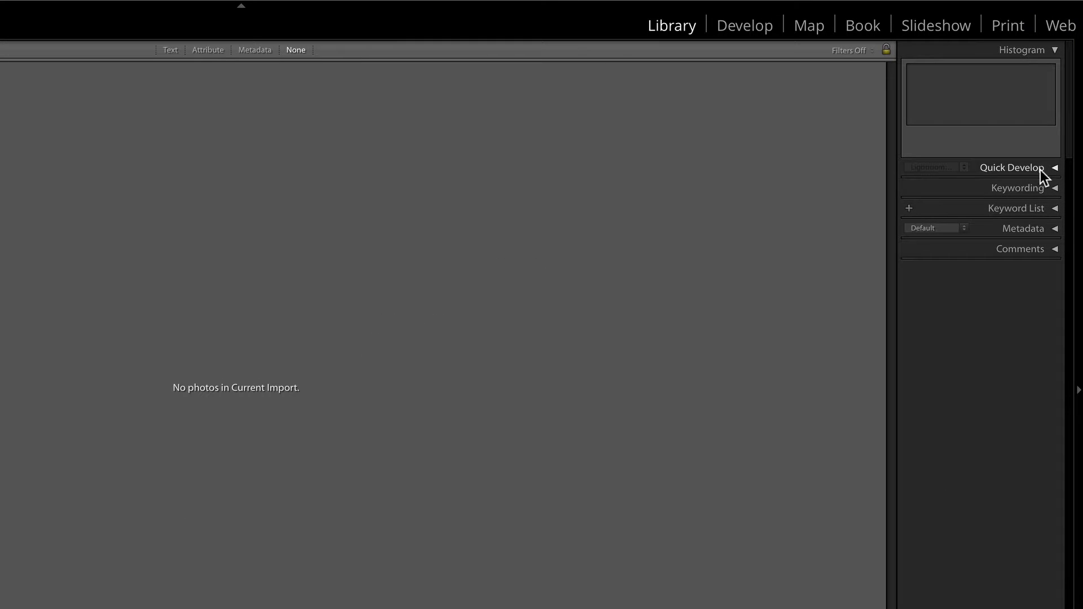
Hide the Quick Develop panel from the panels under the Histogram and restore it to the list
right_click(951, 167)
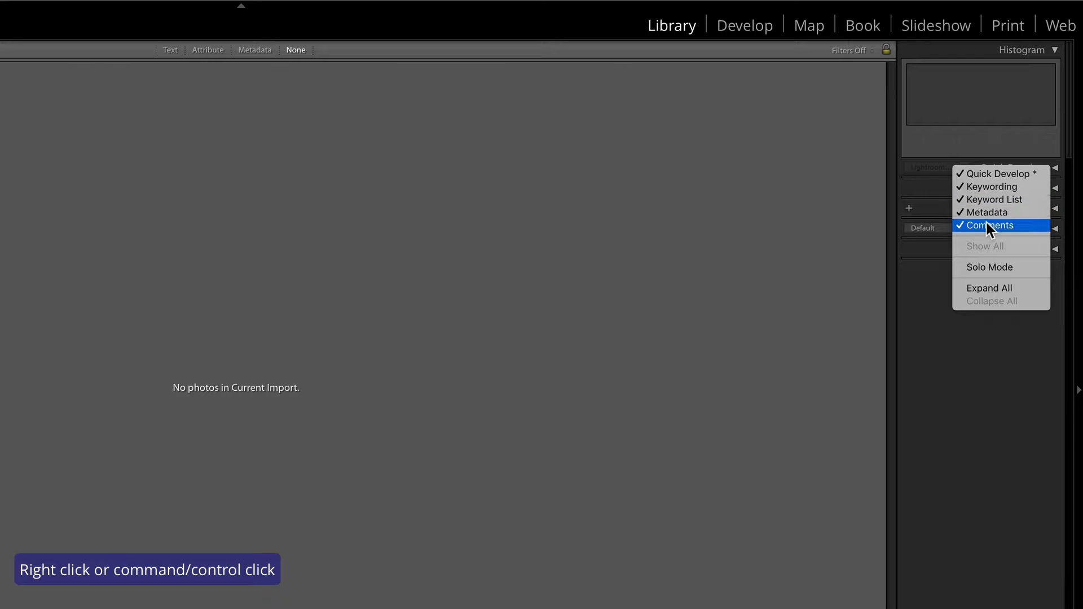
click(960, 177)
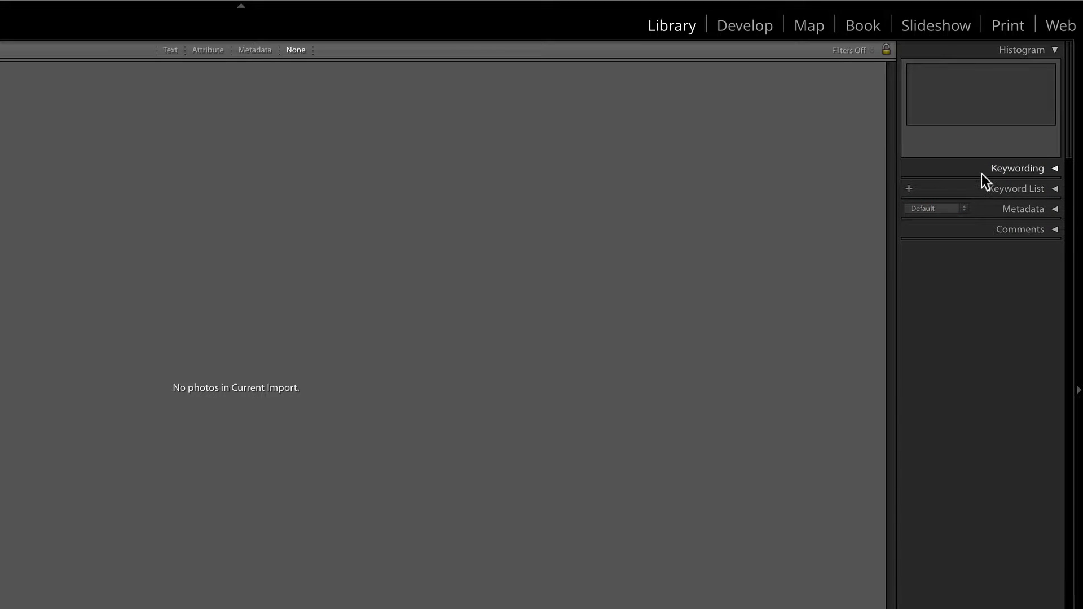
right_click(958, 168)
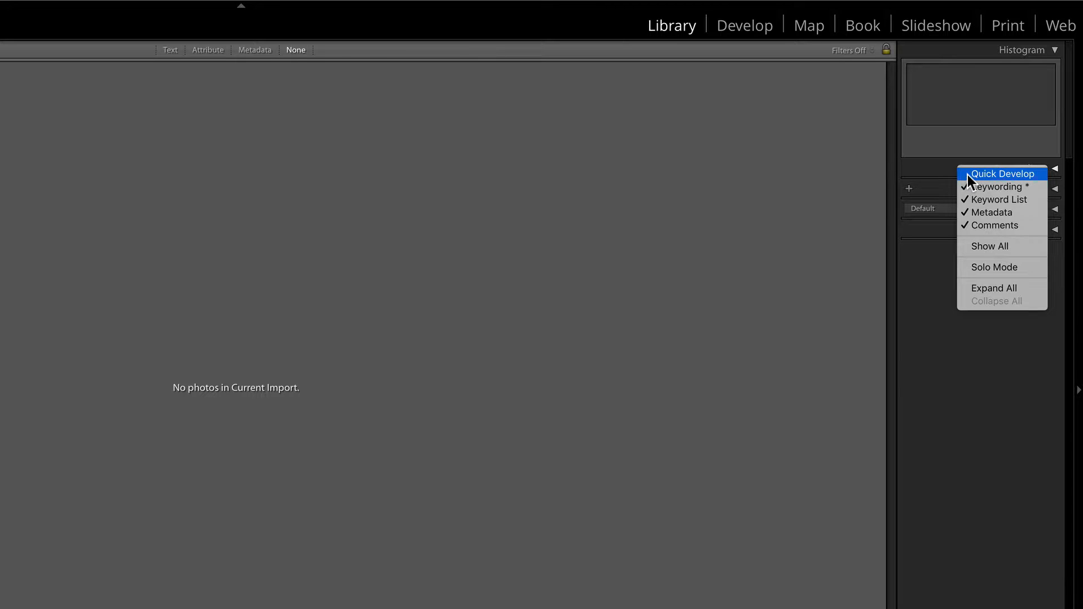
click(936, 174)
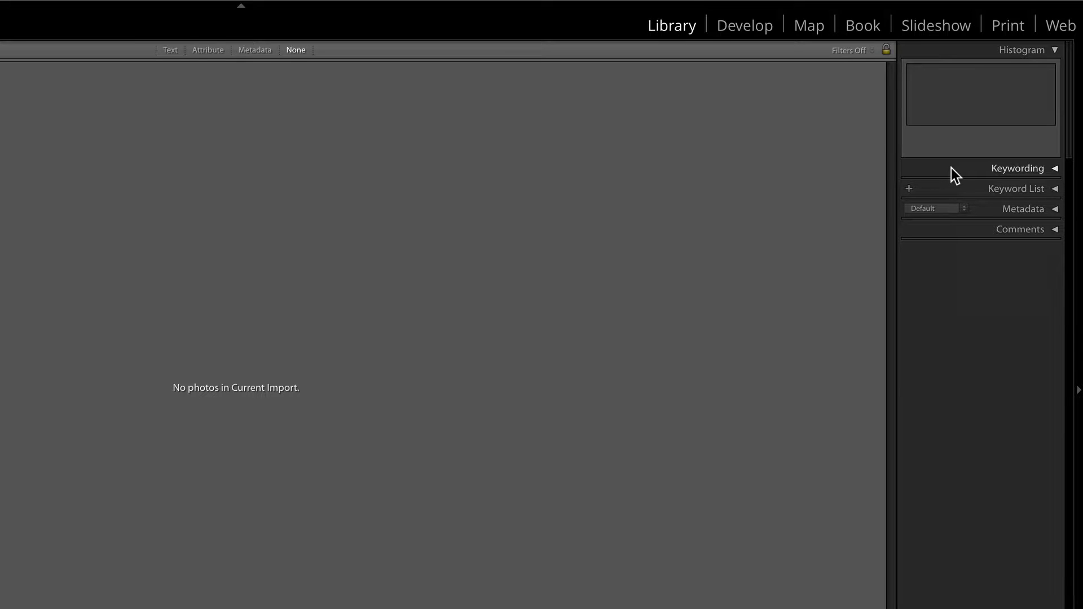
right_click(953, 168)
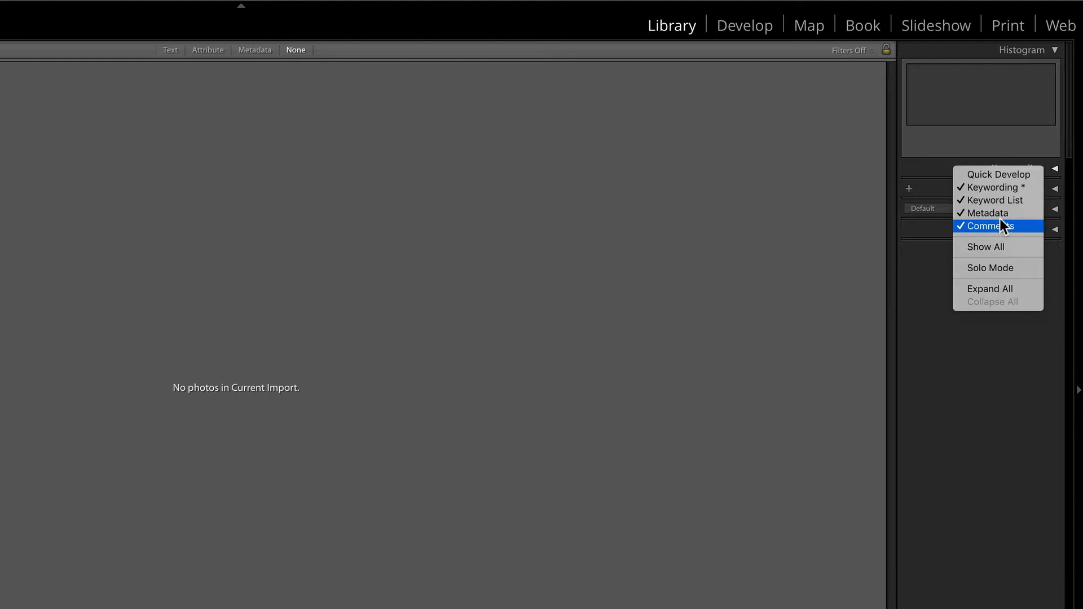
click(964, 177)
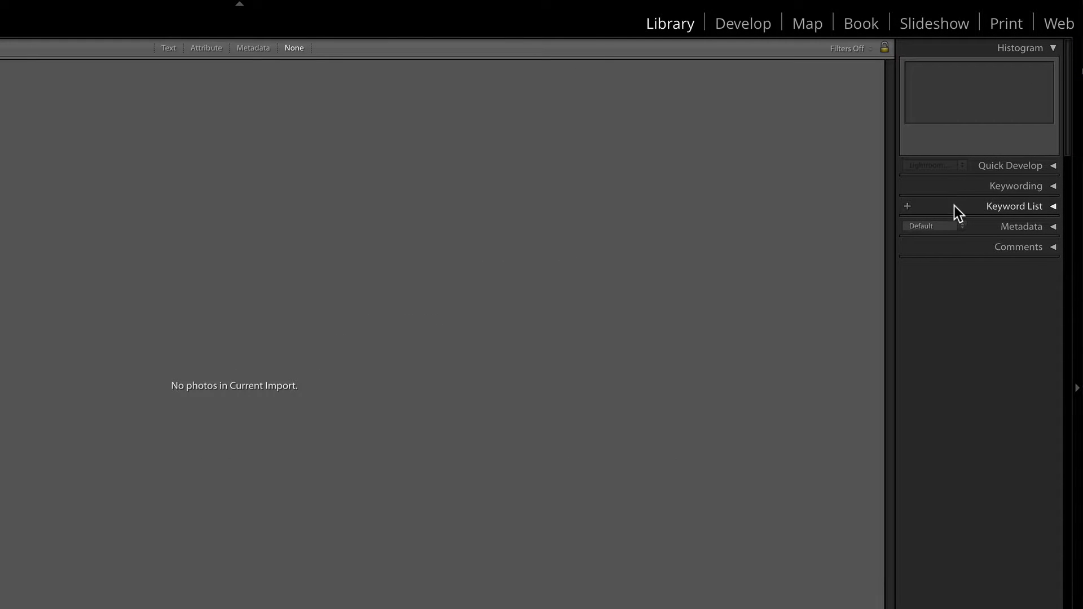
Turn on Solo Mode for the panels under the Histogram and expand Quick Develop and Metadata one after the other
right_click(957, 185)
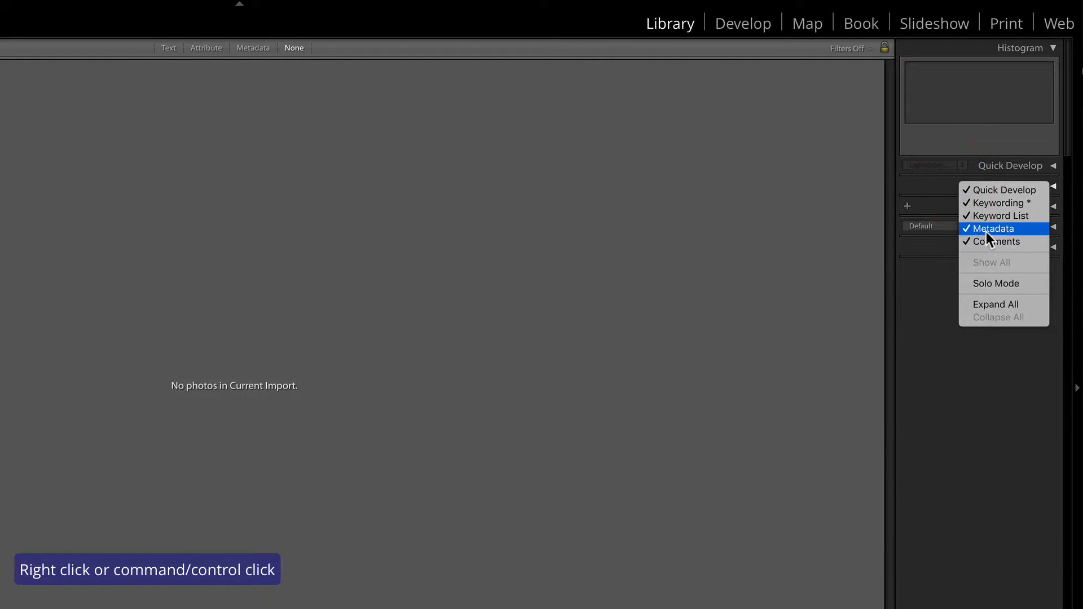
click(1006, 291)
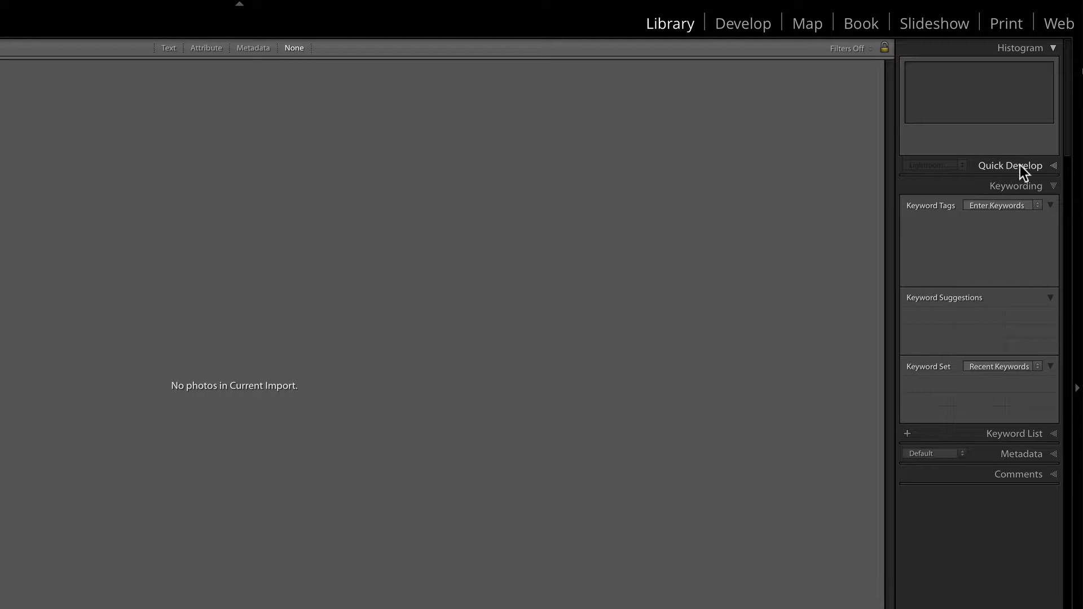
click(1054, 165)
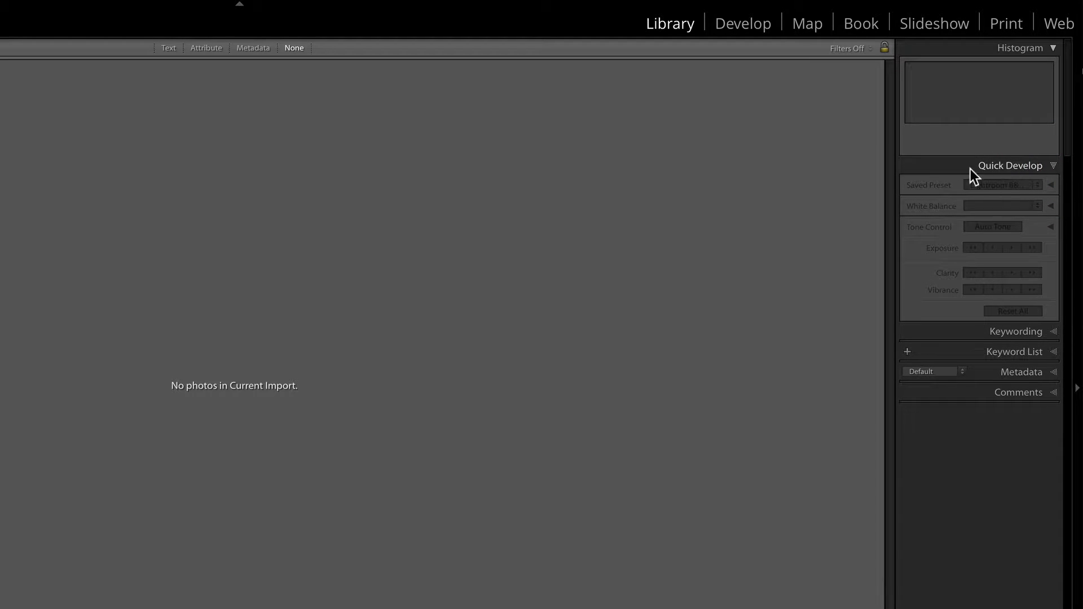
click(1054, 372)
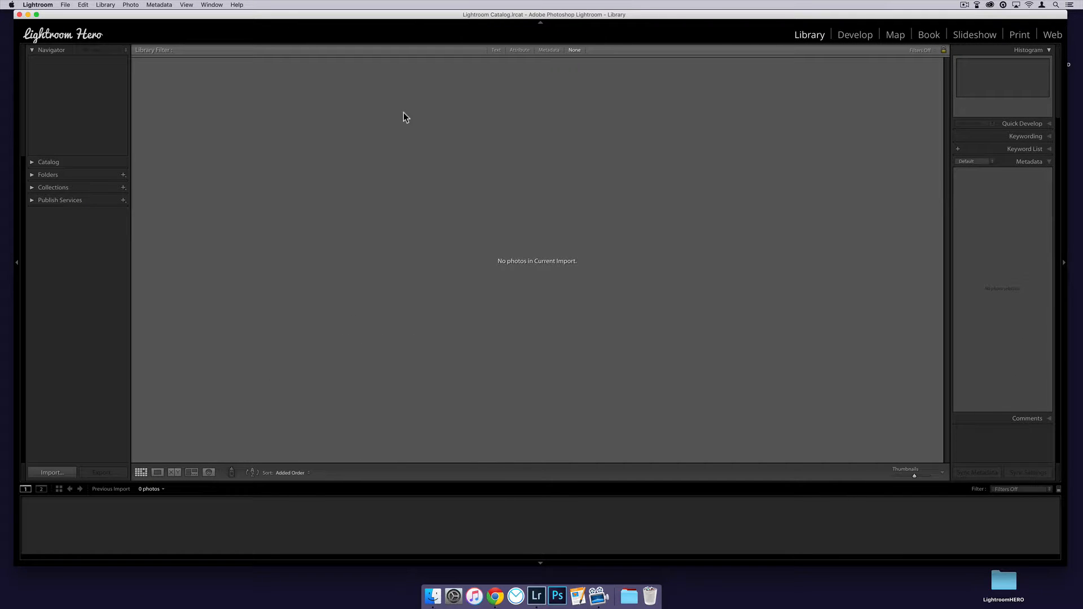
Turn on Solo Mode for the Catalog, Folders, Collections and Publish Services panels
right_click(93, 162)
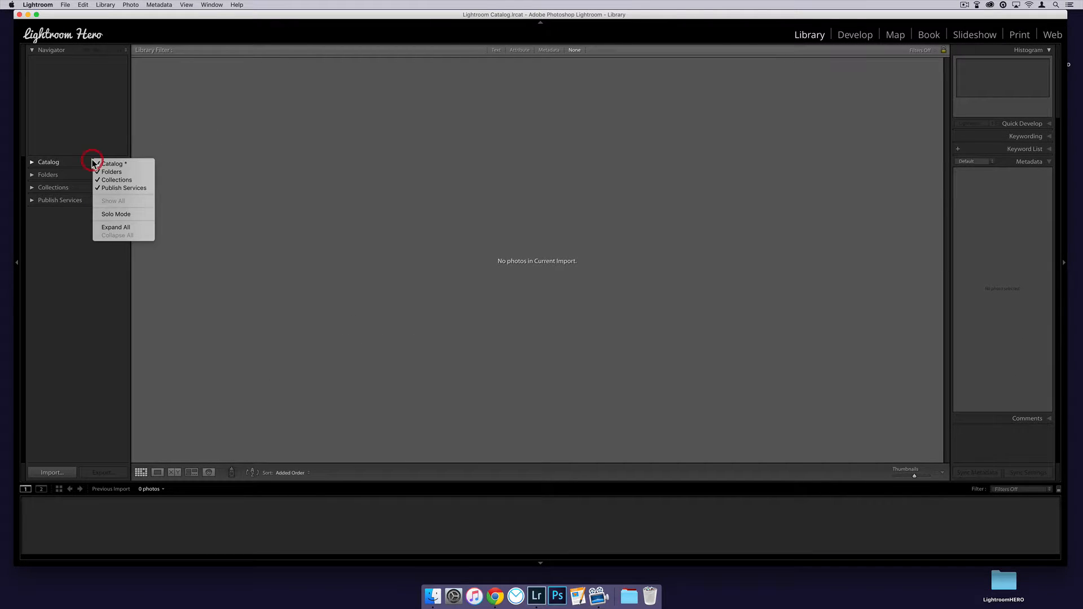
click(107, 215)
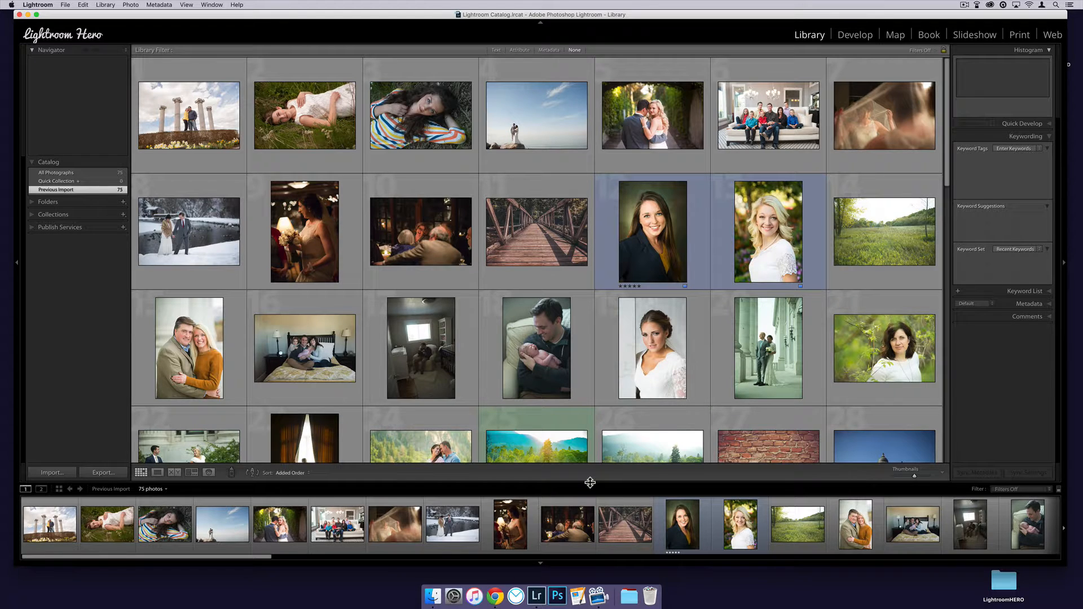
Make the filmstrip slightly taller and the Histogram panel group slightly wider
mouse_move(590, 483)
mouse_down()
mouse_move(587, 452)
mouse_move(590, 477)
mouse_up()
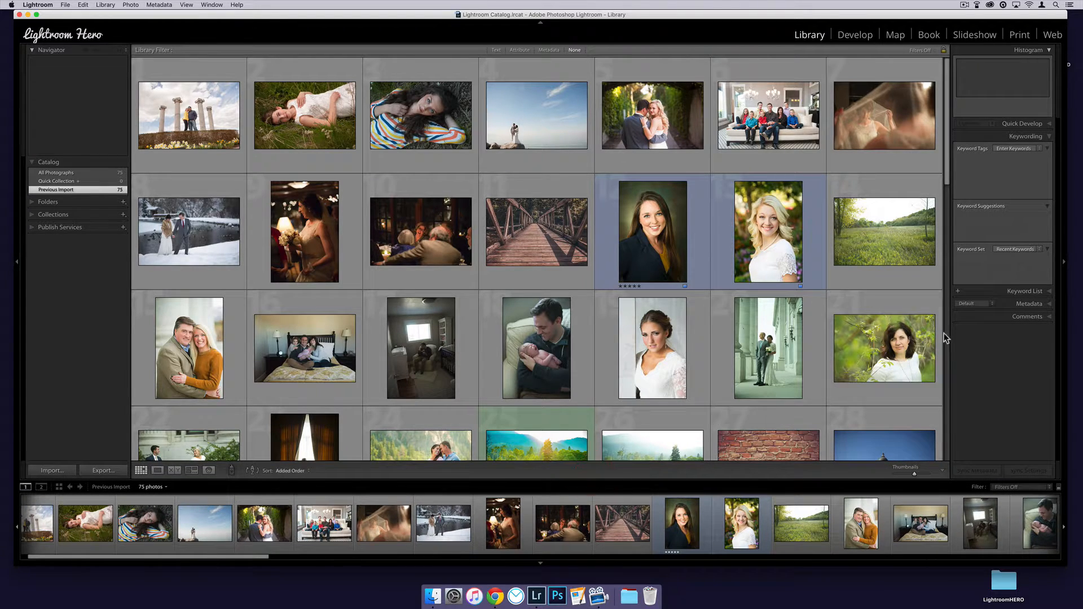
mouse_move(949, 337)
mouse_down()
mouse_move(900, 335)
mouse_move(940, 333)
mouse_up()
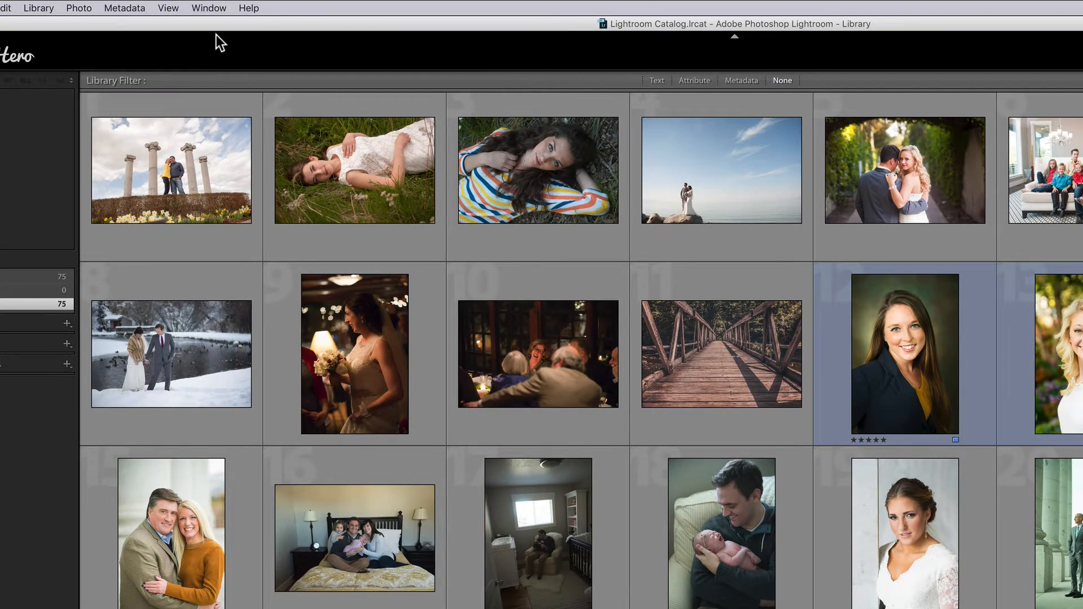
Hide the toolbar below the photo grid, toggling it on and off once more
click(170, 8)
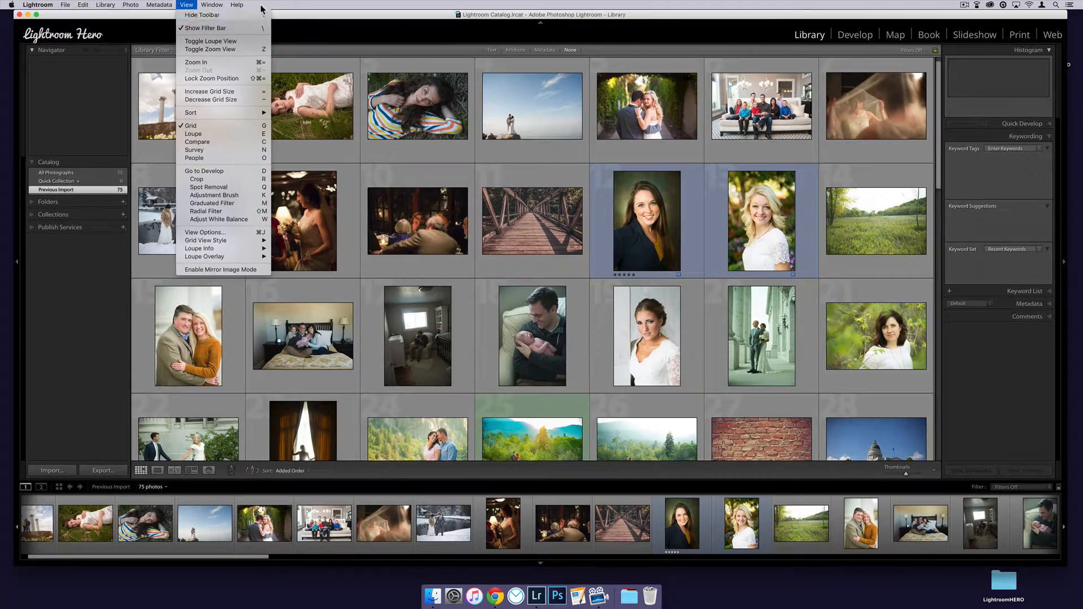
click(402, 429)
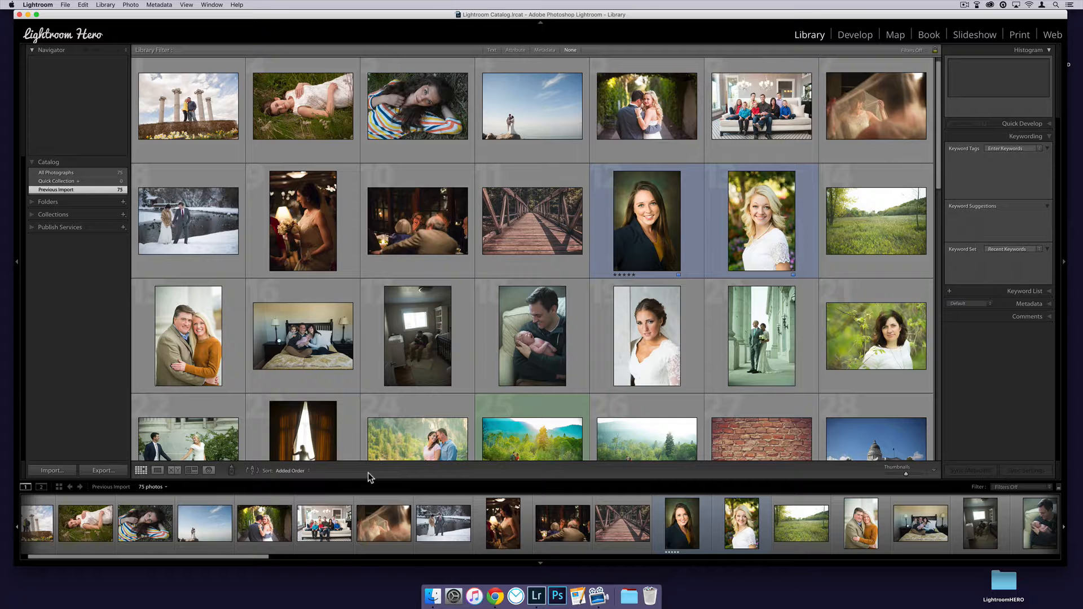
click(183, 5)
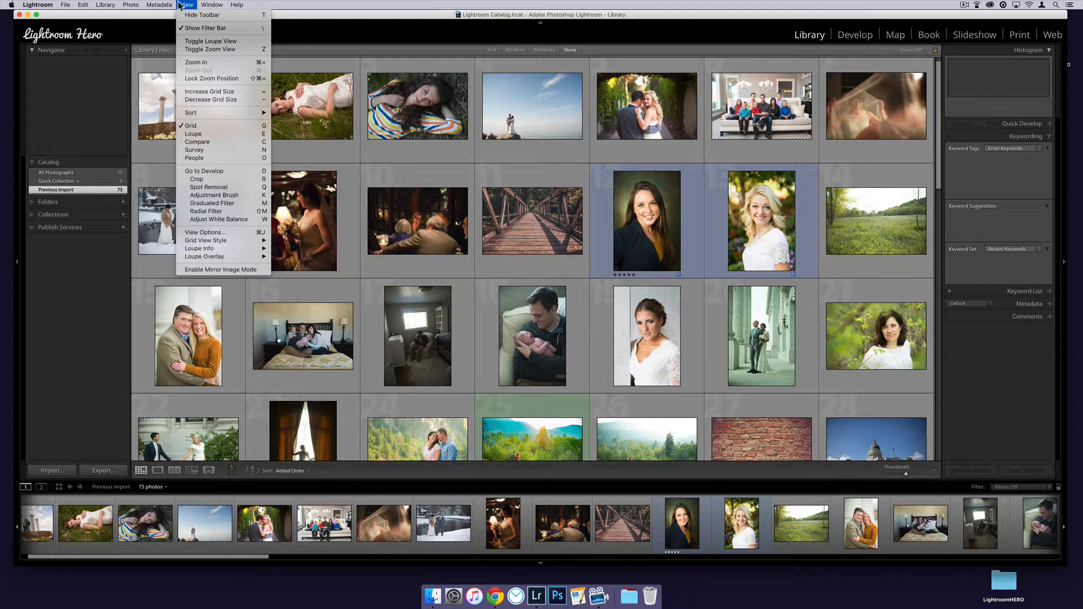
click(184, 16)
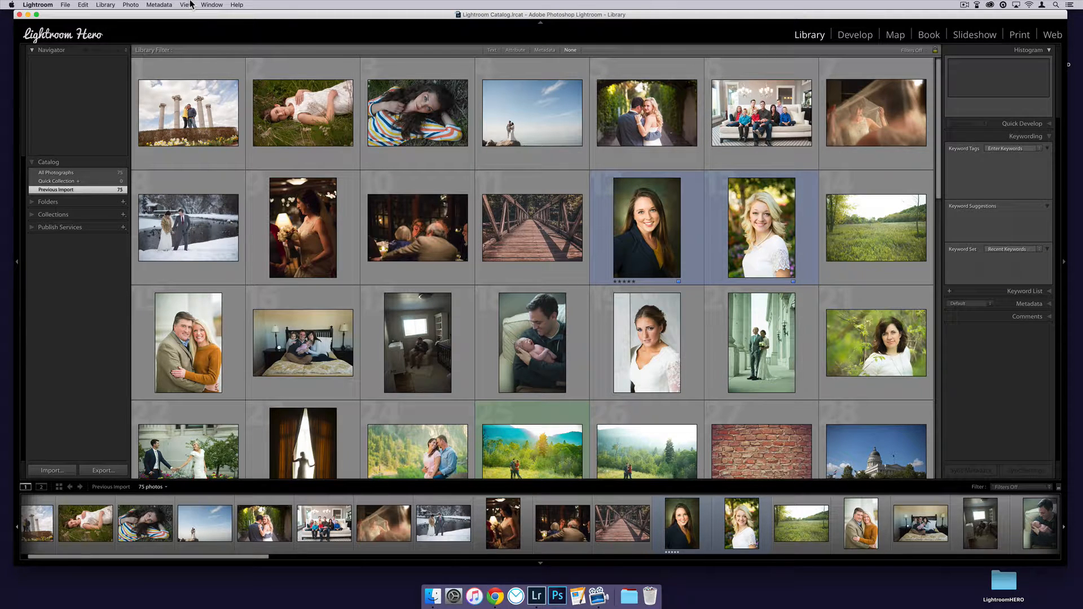
key(t)
key(t)
Hide the Library filter bar above the photo grid and show it again
click(190, 5)
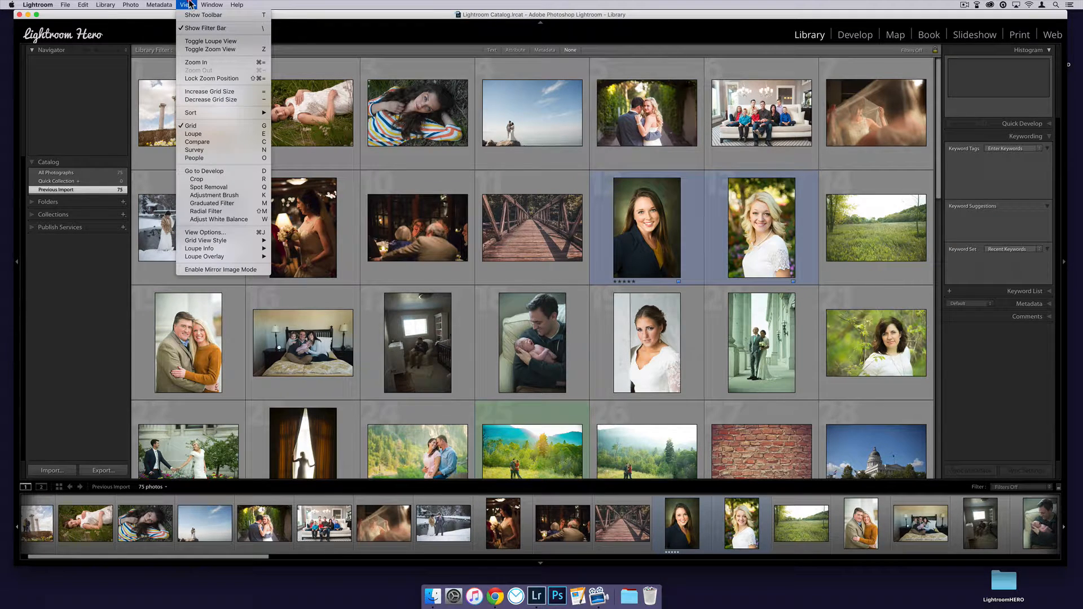
click(205, 29)
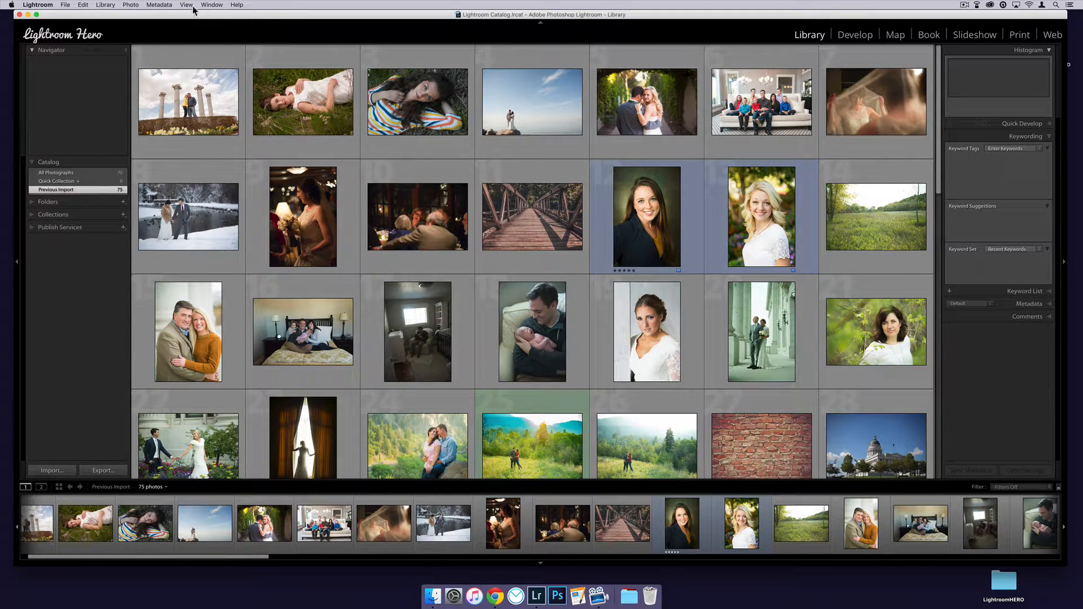
click(188, 5)
click(189, 26)
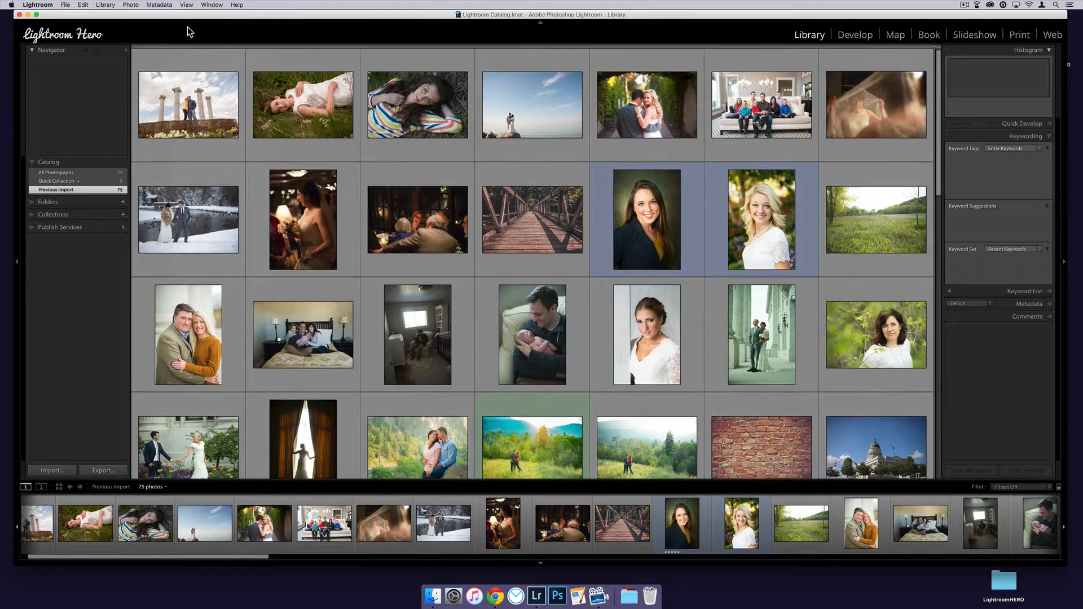
Hide the Library filter bar above the photo grid and show the toolbar below it
click(187, 5)
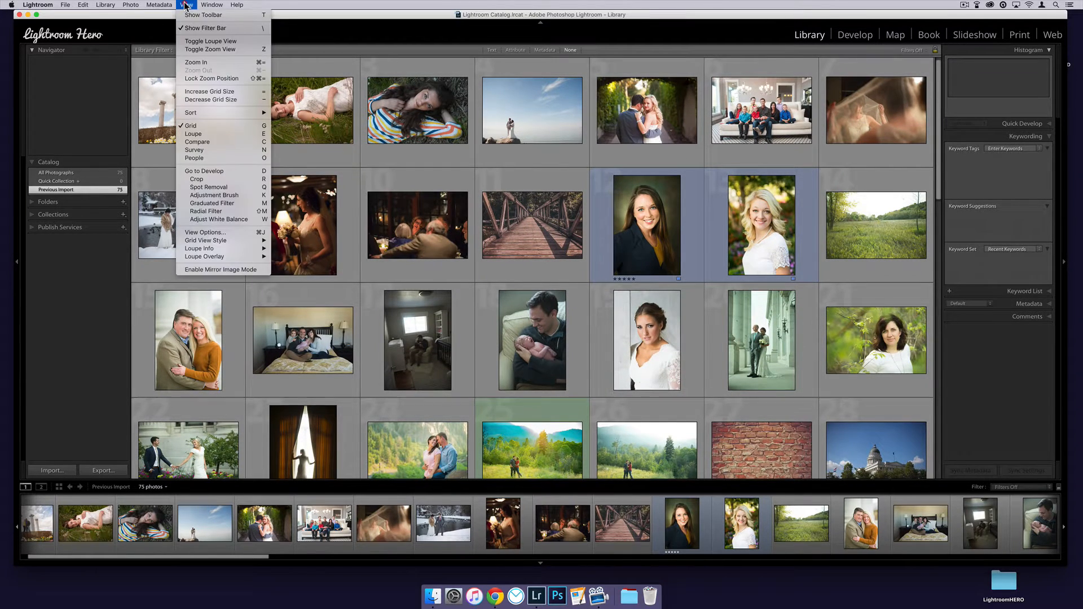
click(187, 28)
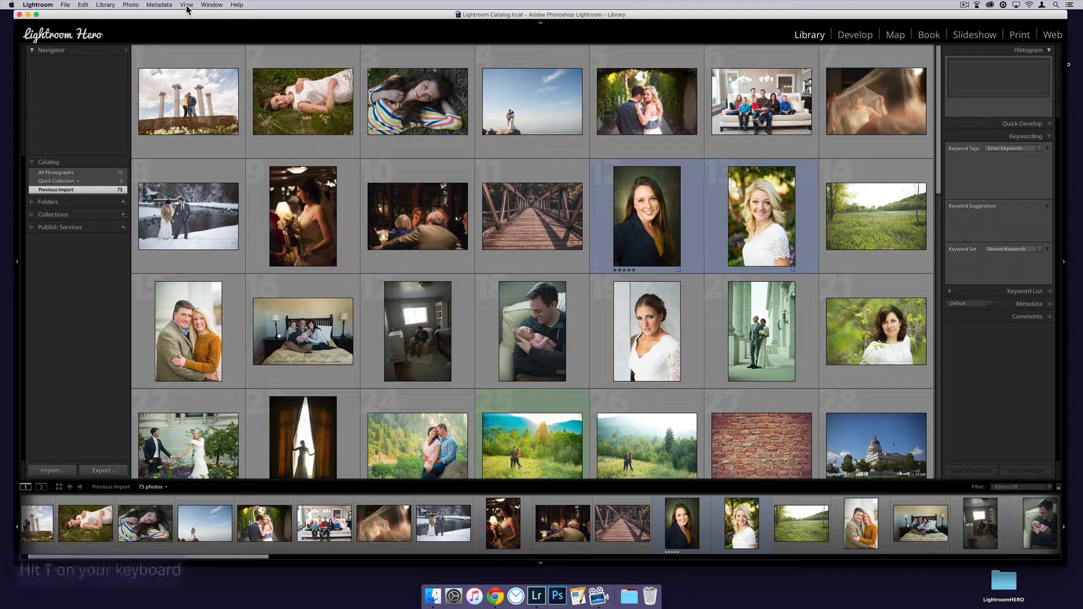
key(t)
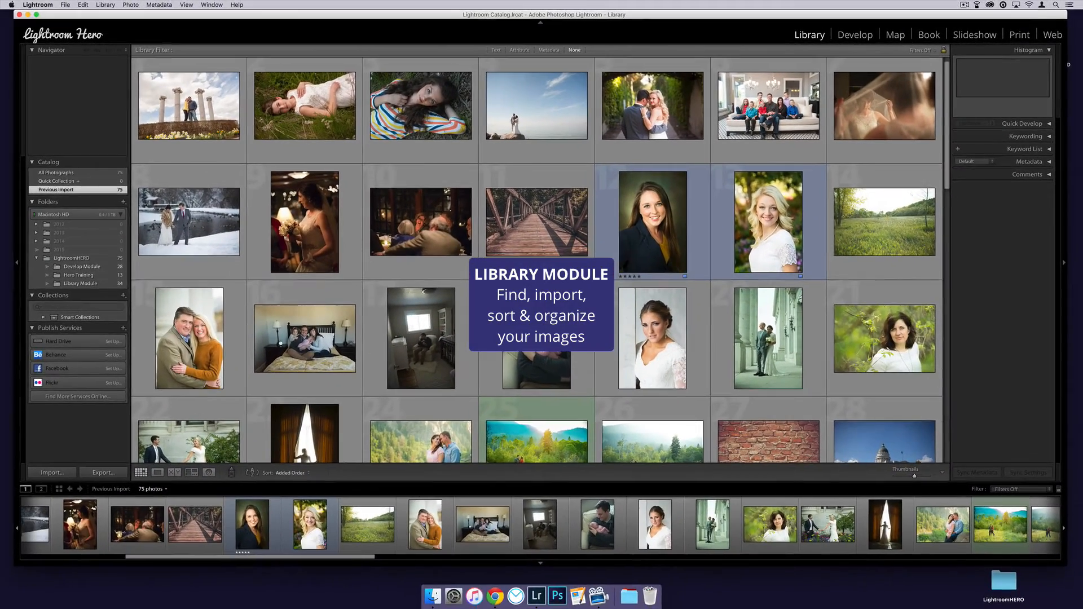
Open image-042.NEF, the portrait of the bride in the lace dress, in the Develop module and set Highlights to +4
click(856, 35)
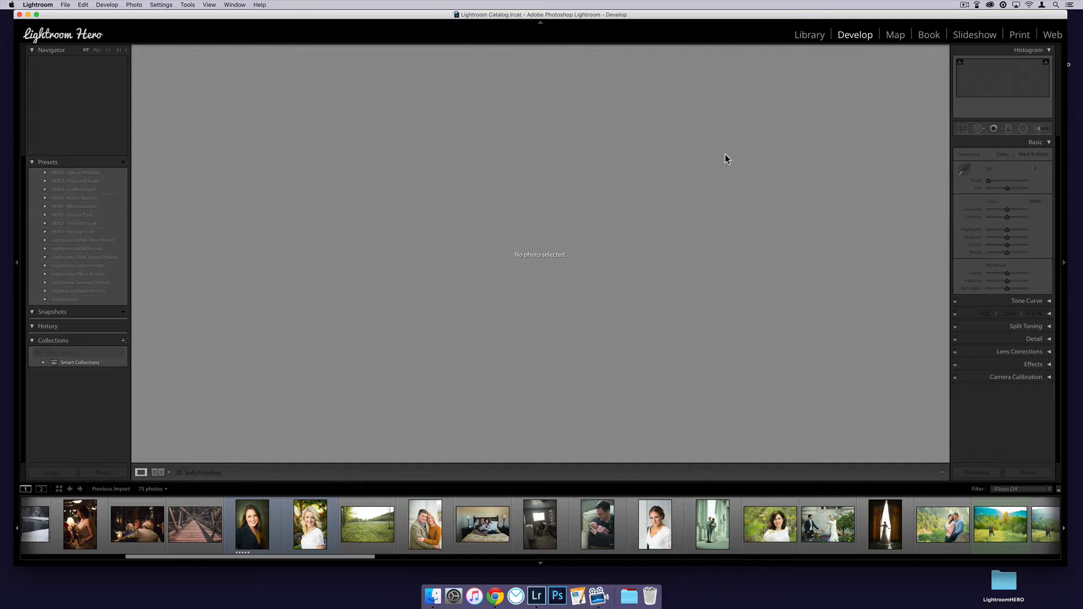
click(655, 527)
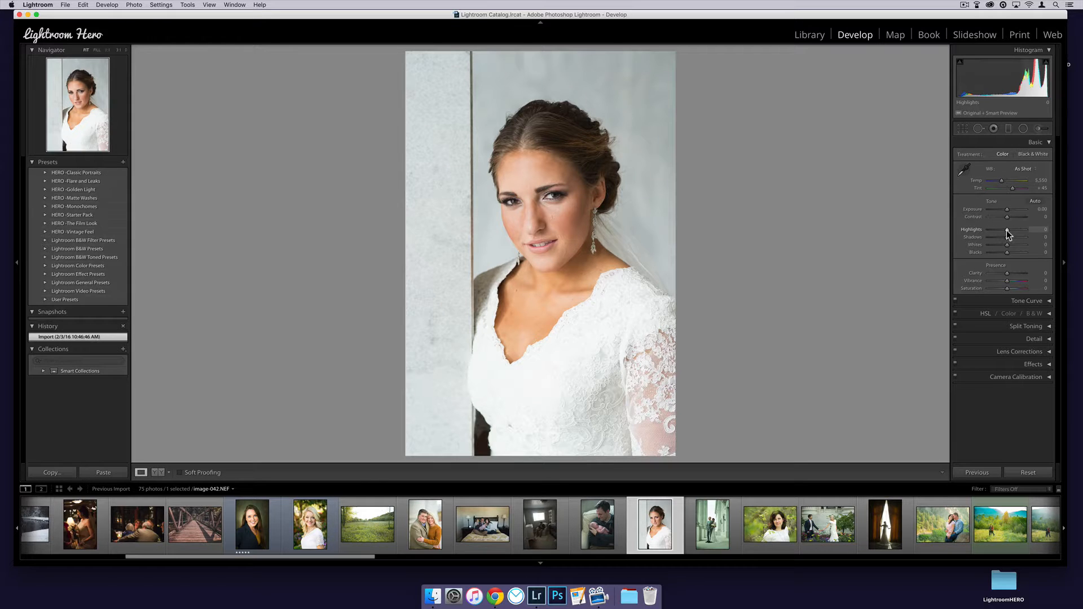
drag(1007, 230, 1006, 230)
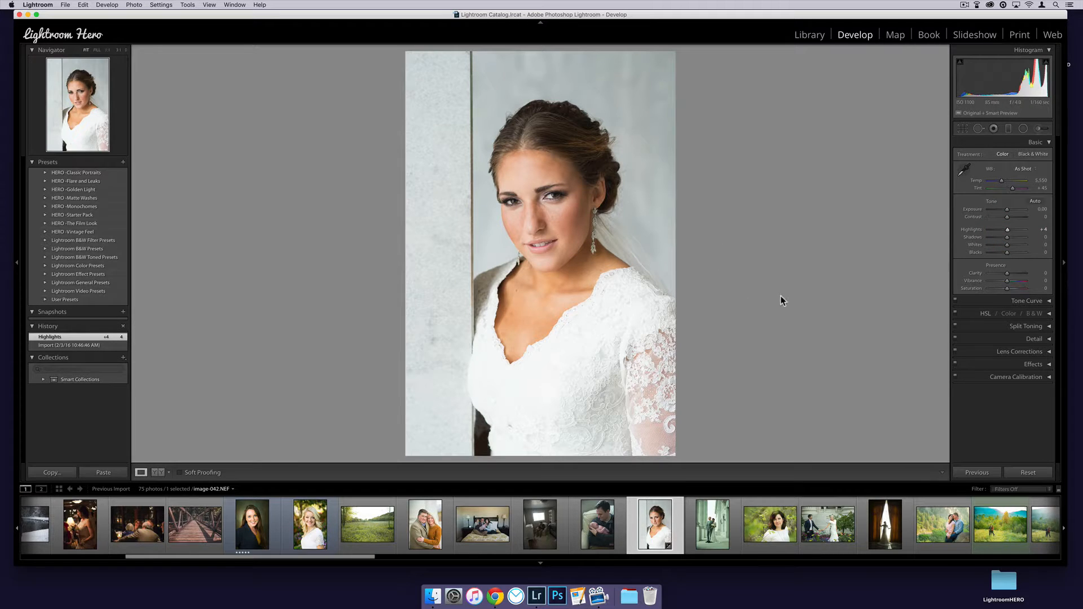
Turn on Solo Mode for both Develop panel groups: Basic through Camera Calibration, and Presets through Collections
click(1048, 142)
click(1049, 142)
key(shift)
right_click(1004, 141)
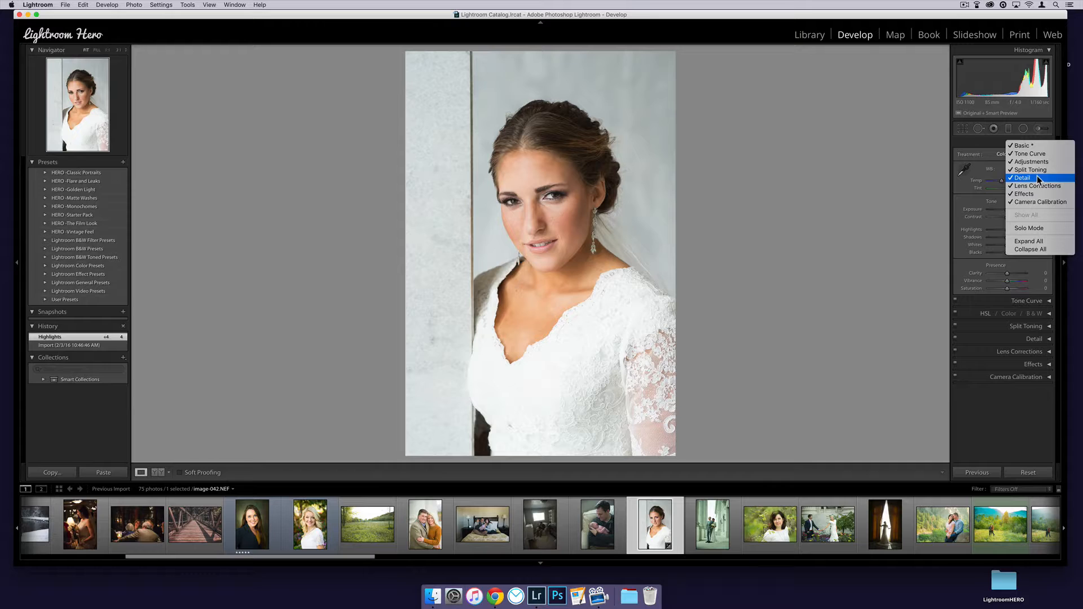
click(994, 147)
right_click(986, 144)
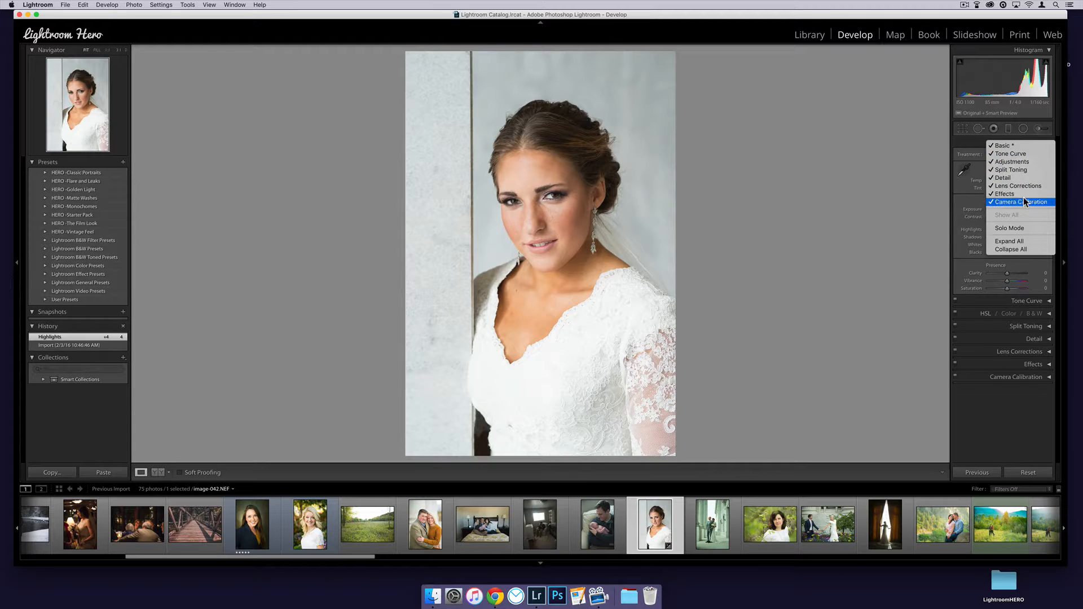
click(1013, 229)
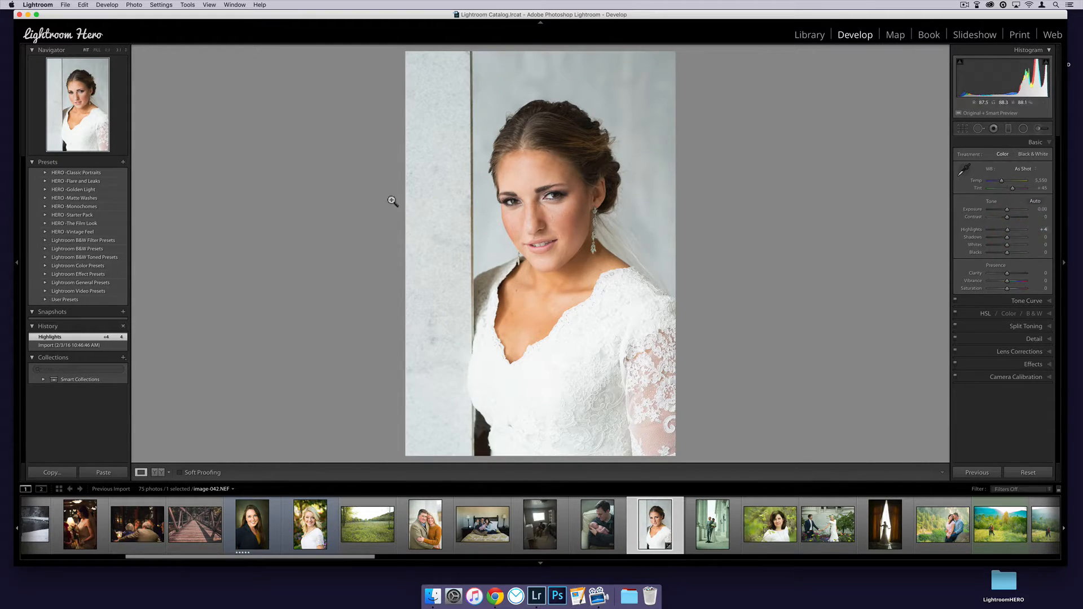
right_click(92, 163)
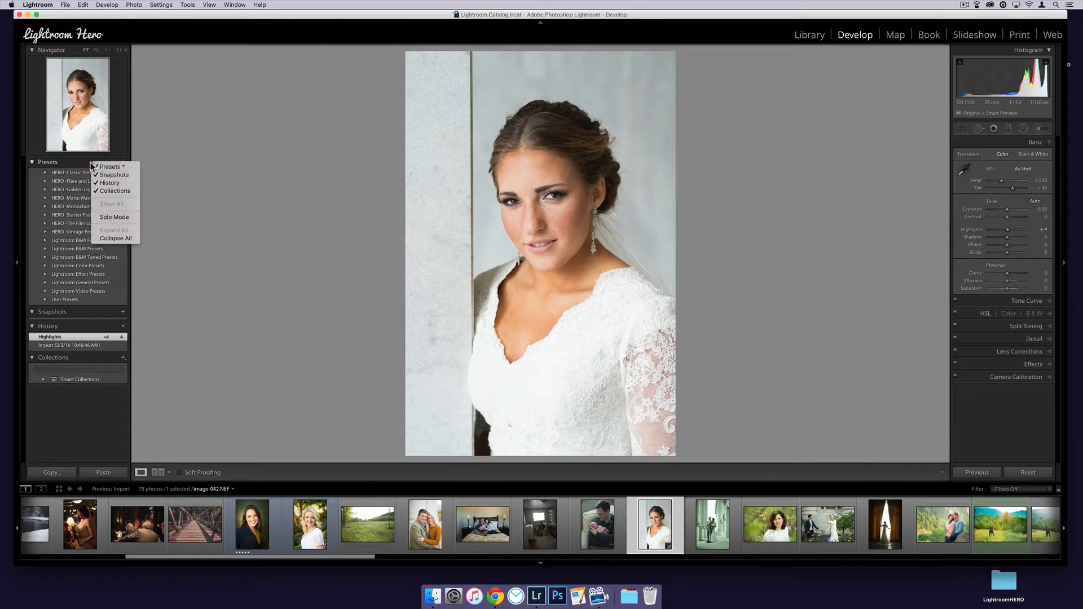
click(107, 217)
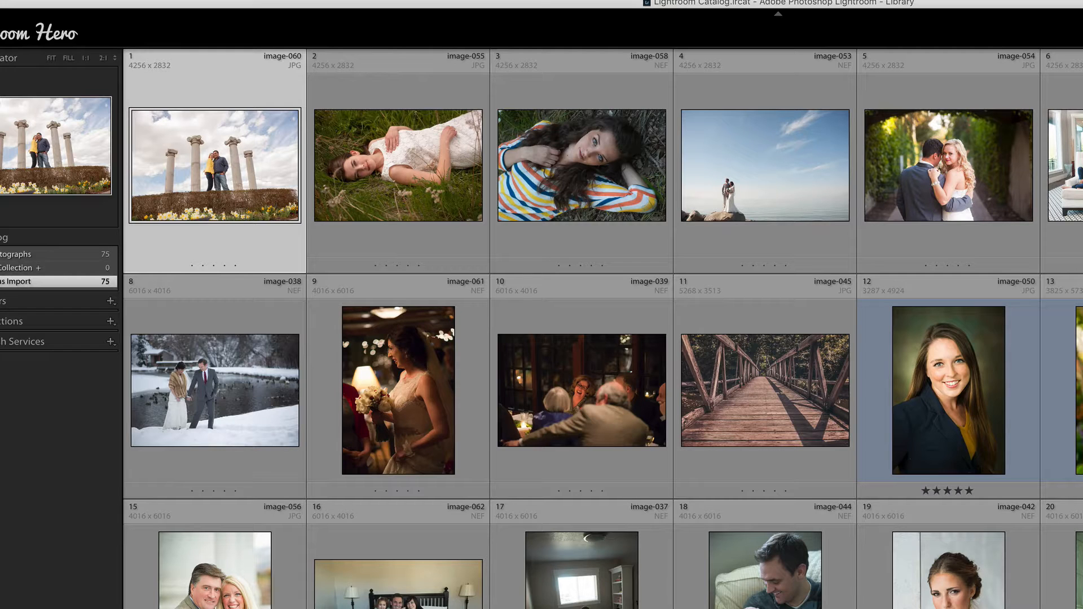
Select several first-row photos individually, ending with a range selection from image-060 through image-053
click(599, 167)
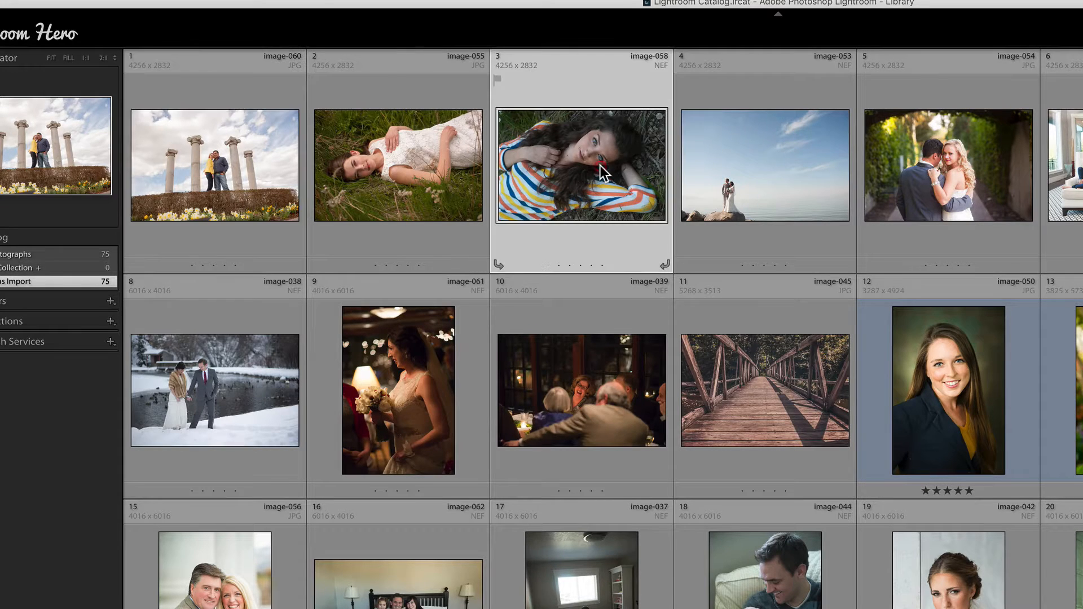
click(781, 181)
click(923, 180)
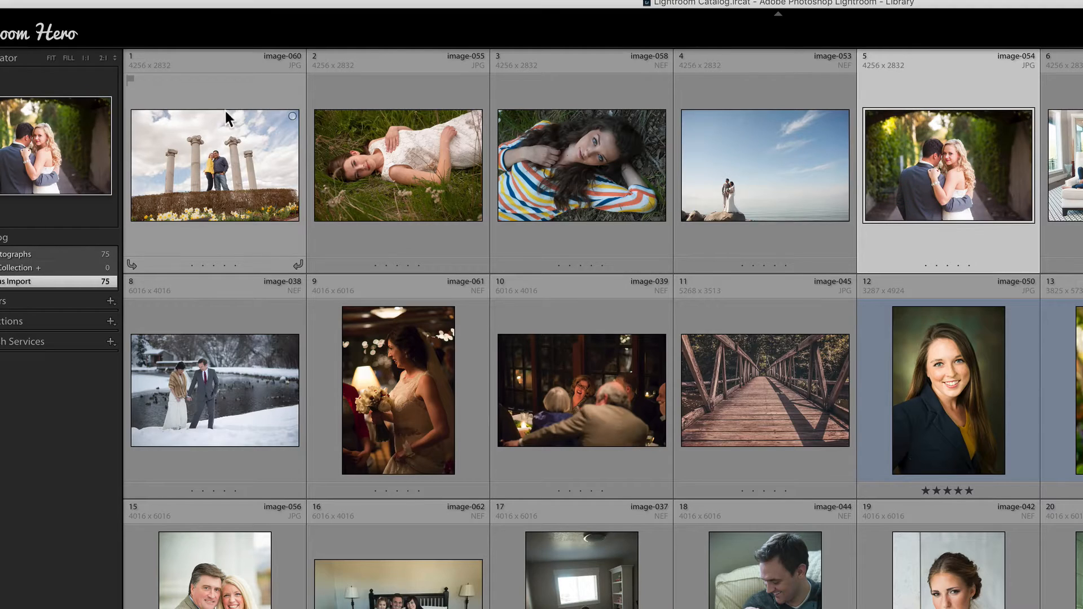
click(219, 159)
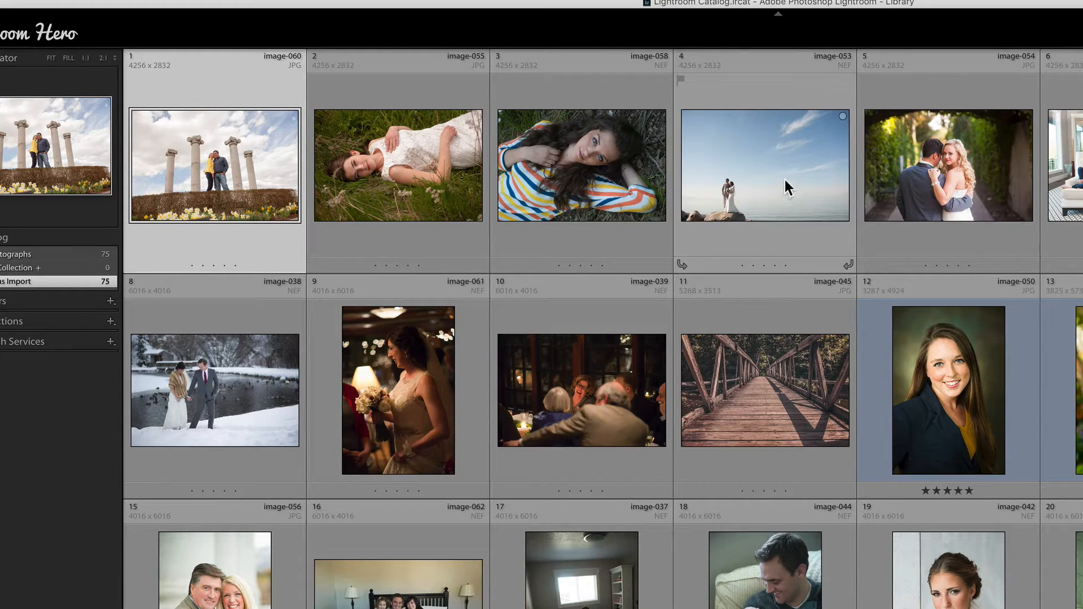
shift+click(802, 179)
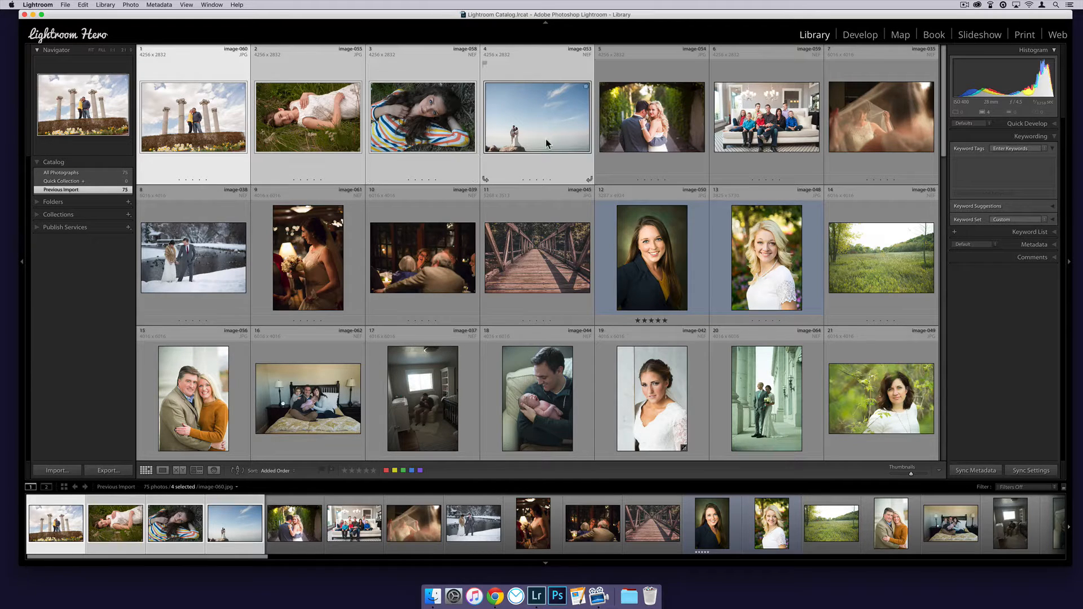
Switch the active photo within the four-photo selection several times, ending on image-060
click(426, 123)
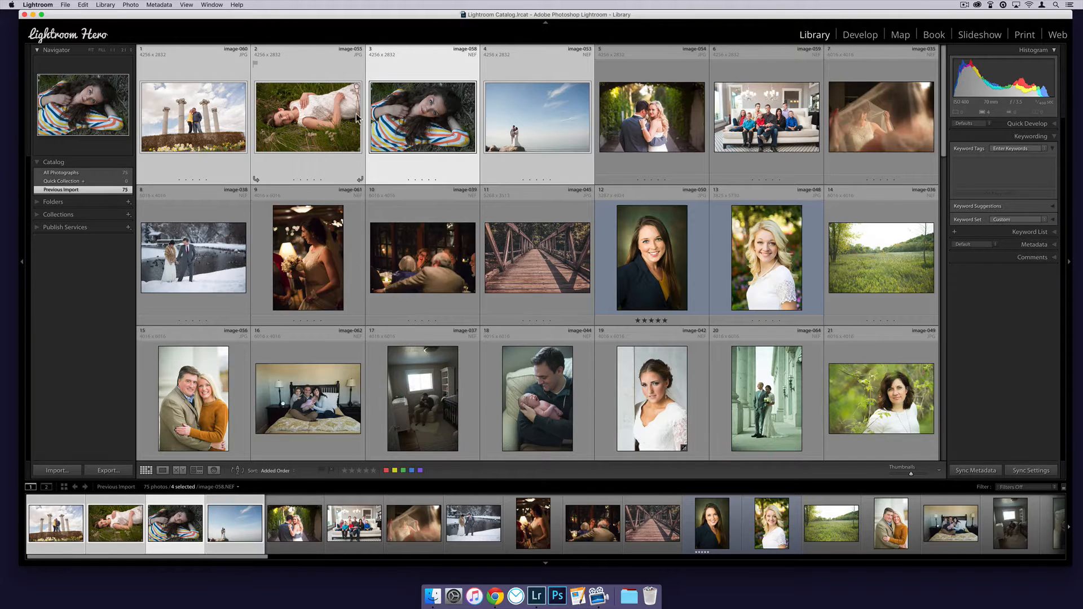
click(330, 117)
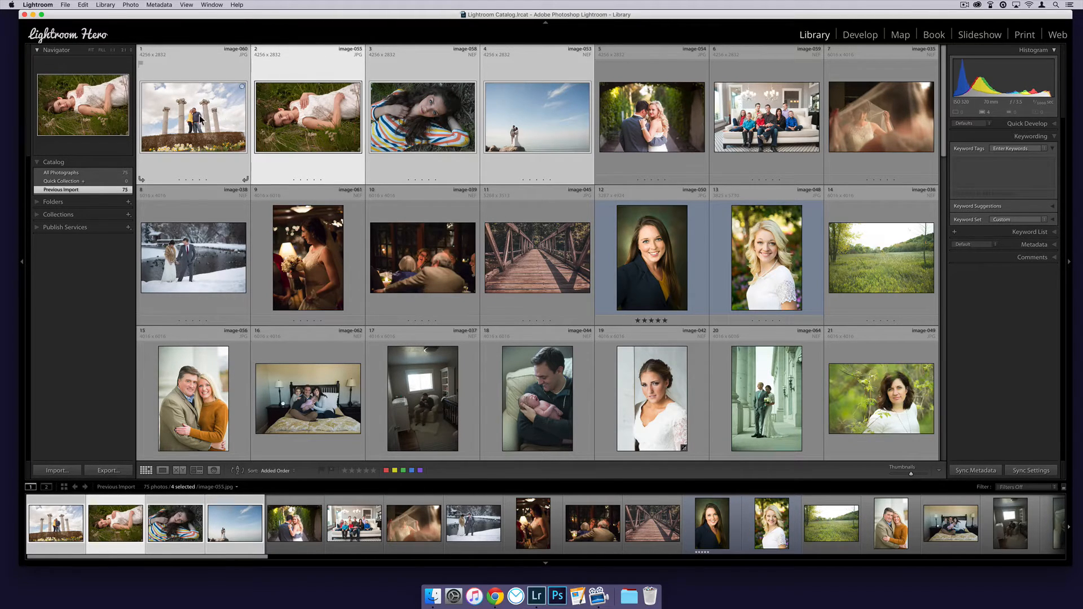
click(202, 120)
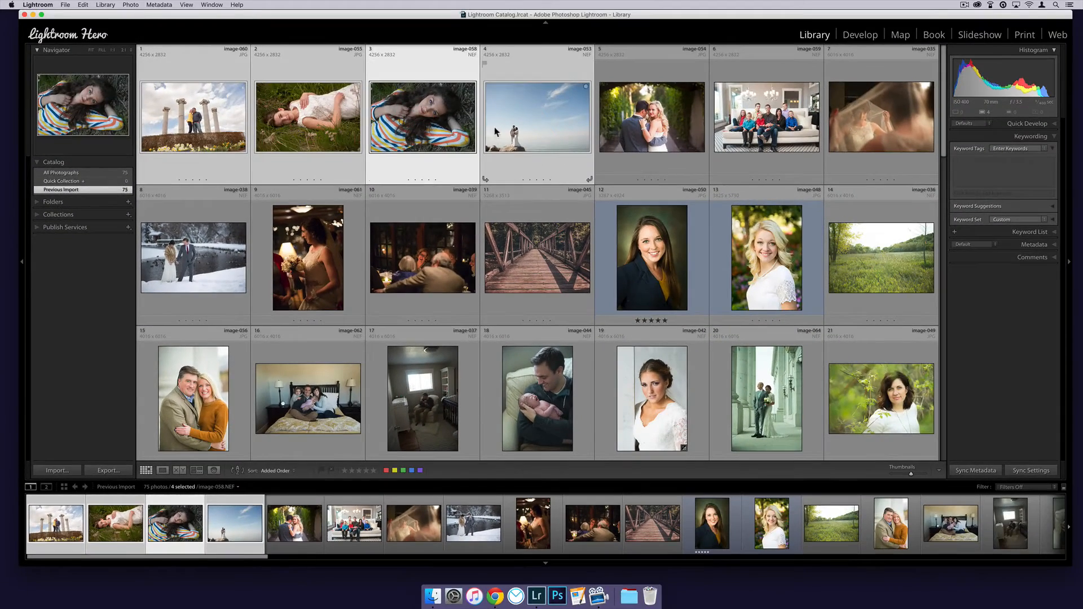
click(512, 134)
click(194, 116)
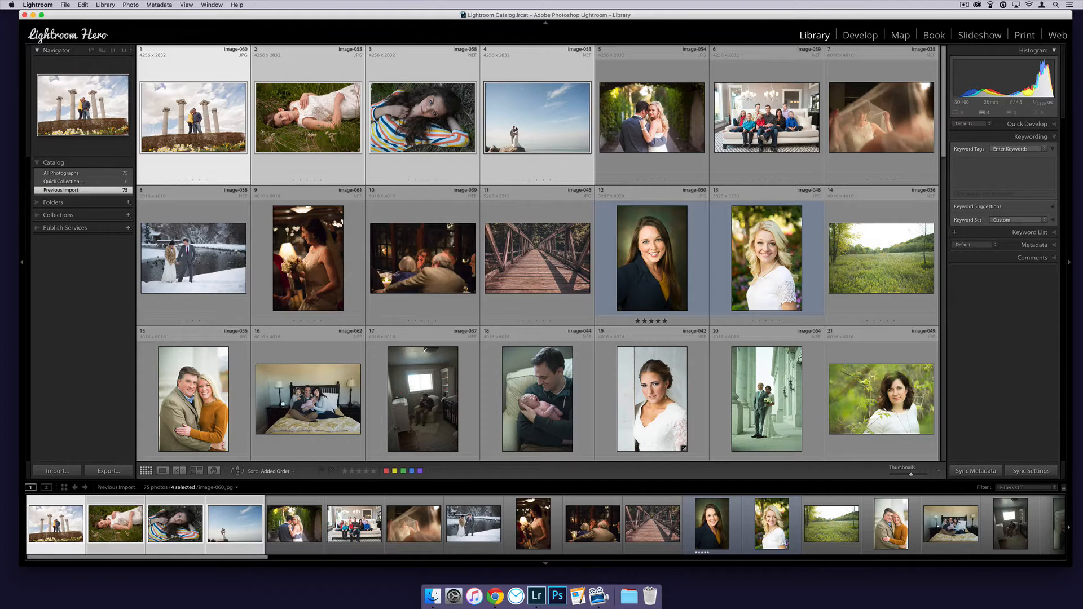
Replace the selection with the non-adjacent grid photos 5, 7, 14, 11, 2 and 8
click(682, 122)
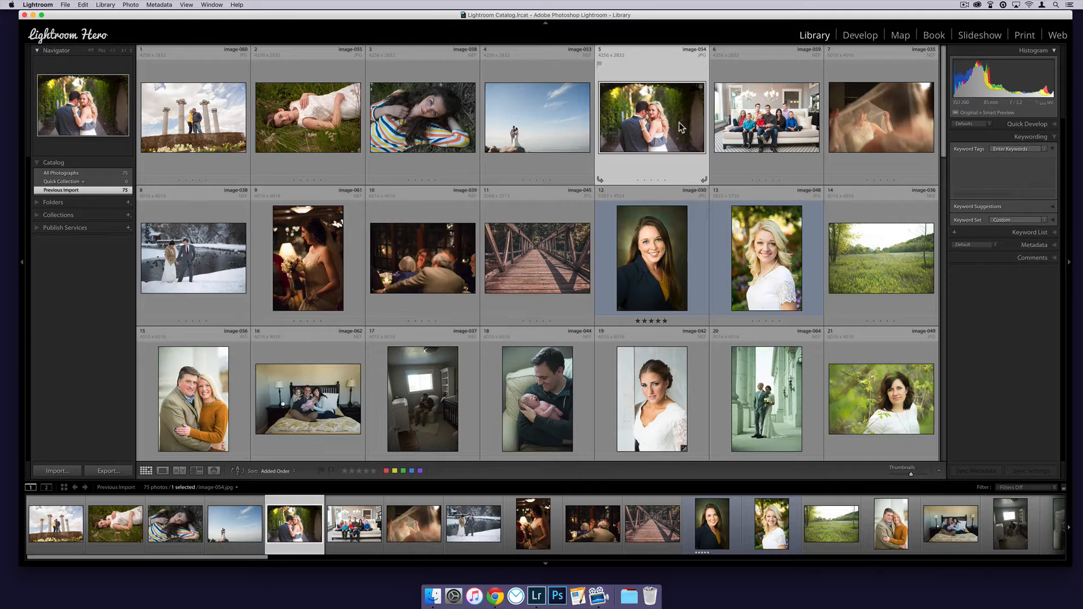
super+click(878, 127)
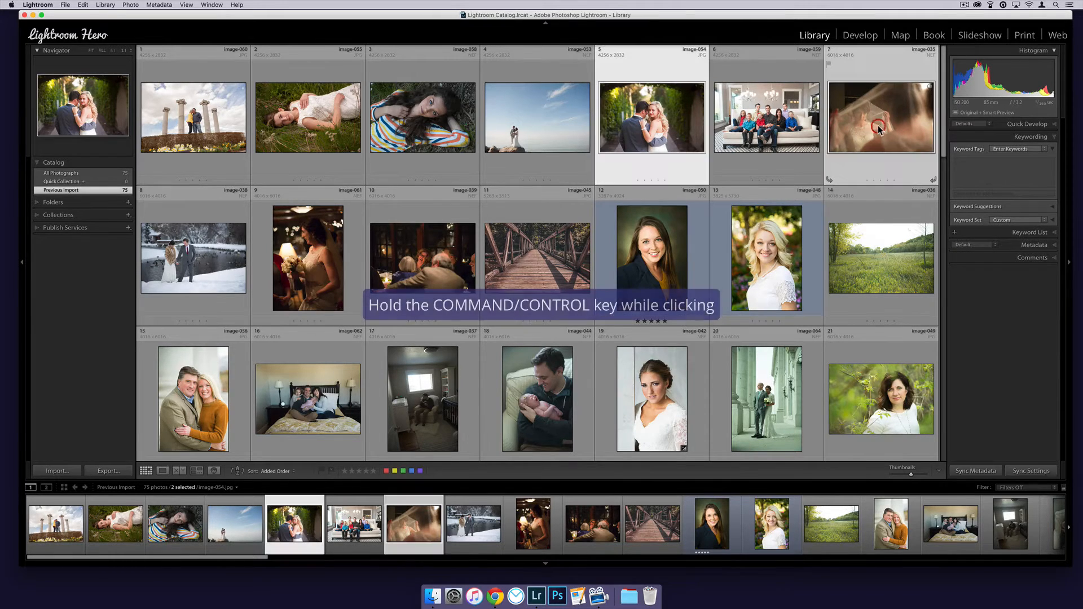
super+click(876, 246)
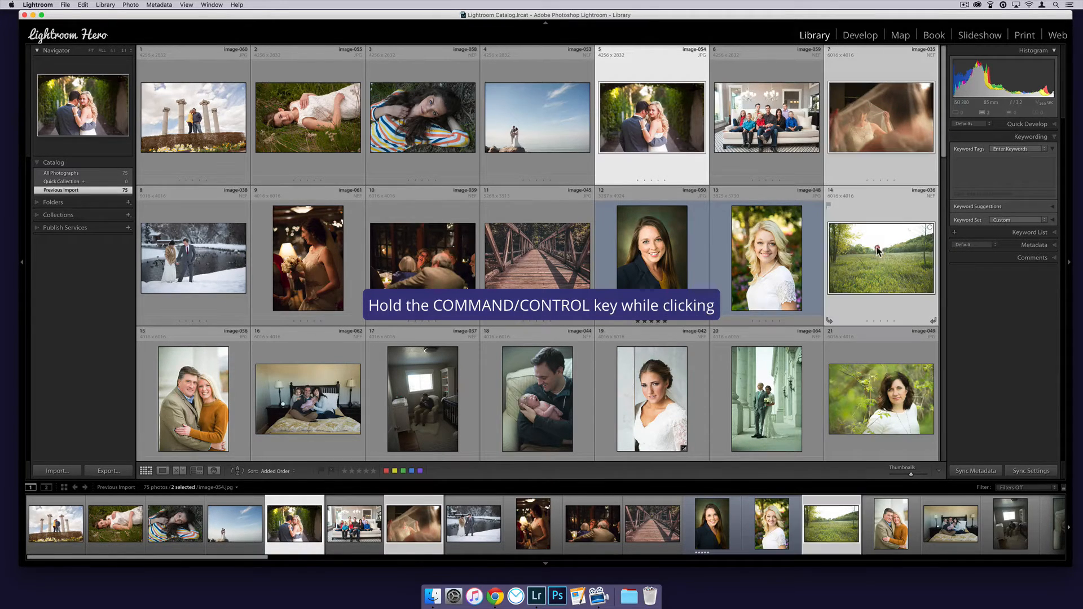
super+click(544, 261)
super+click(328, 136)
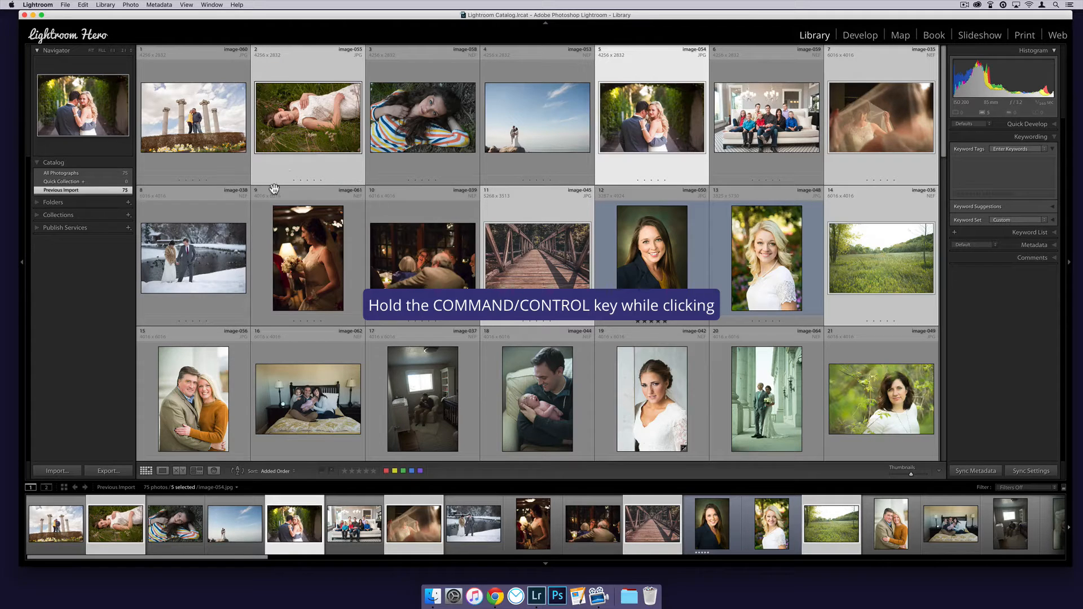
super+click(237, 231)
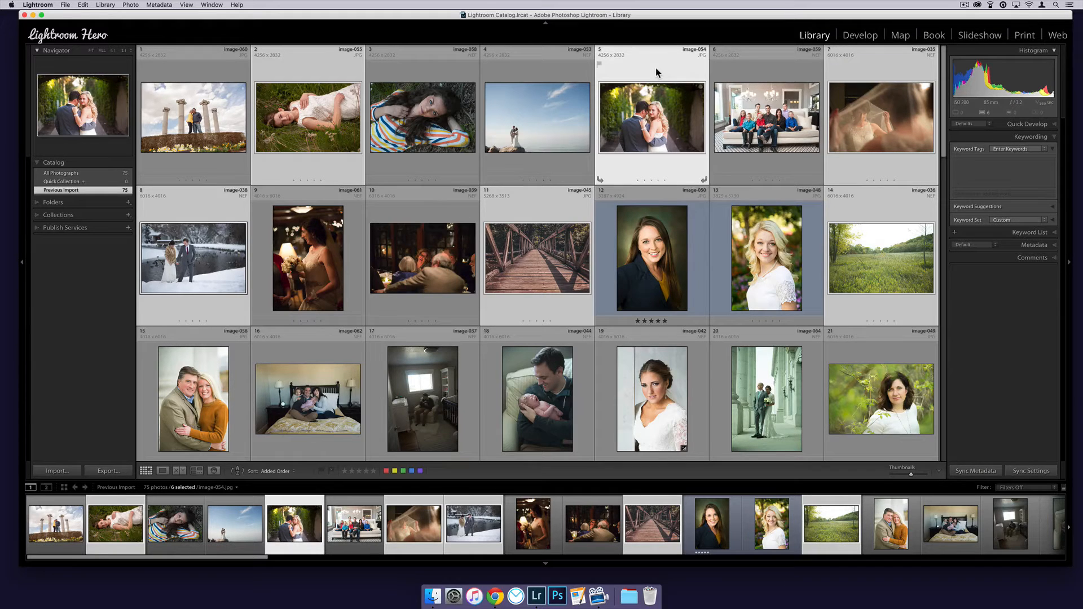
Make photos 7, 14, 2 and 5 the active photo in turn while keeping all six photos selected
click(869, 127)
click(907, 260)
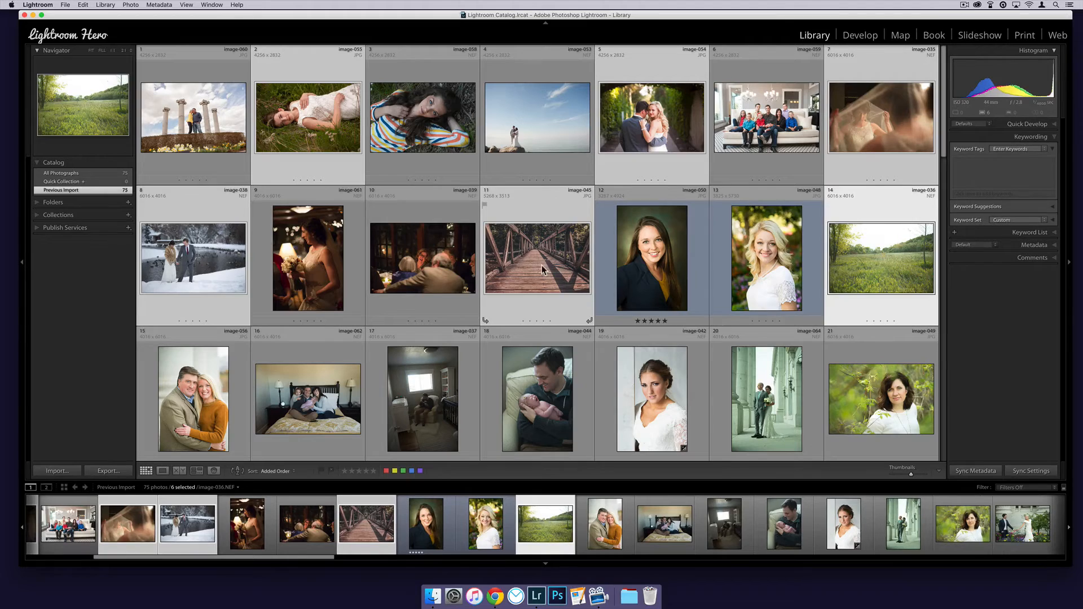
click(314, 141)
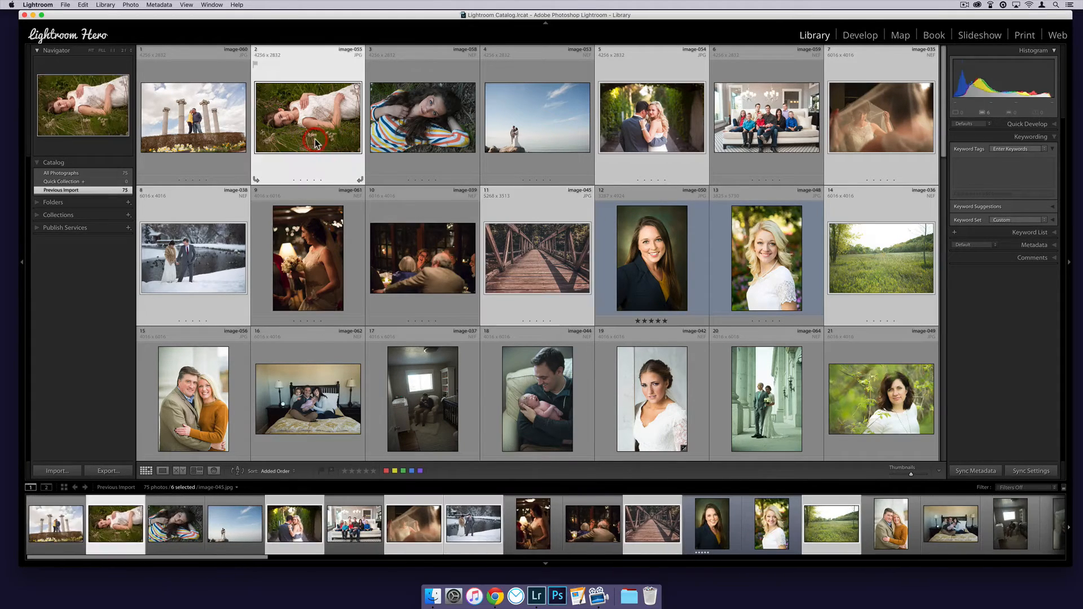
click(285, 520)
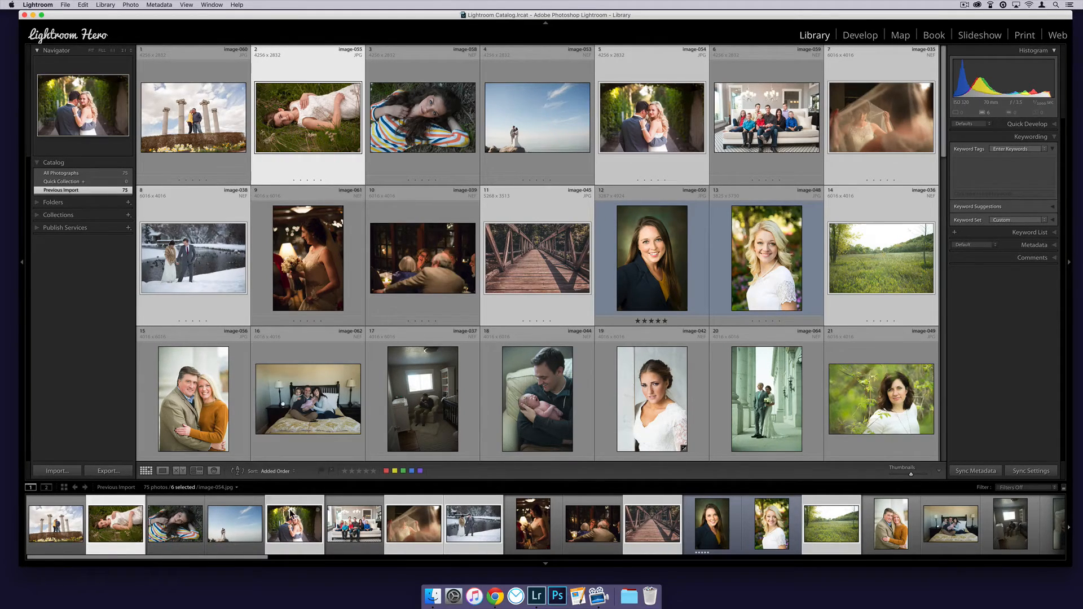